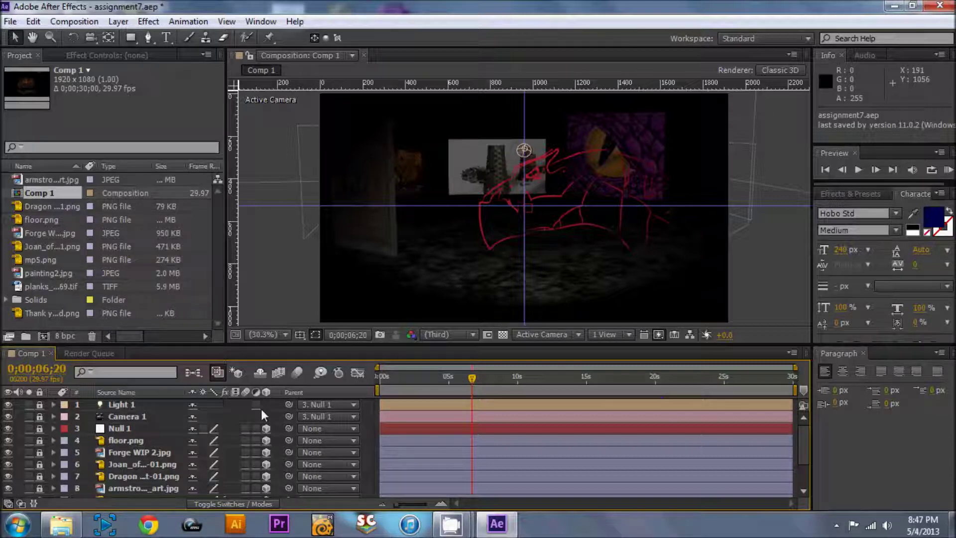
Unlock the Camera 1 and Light 1 layers and return the current time to the start of the composition.
{"action": "left_click", "coordinate": [473, 379]}
{"action": "left_click_drag", "start_coordinate": [505, 379], "coordinate": [646, 377]}
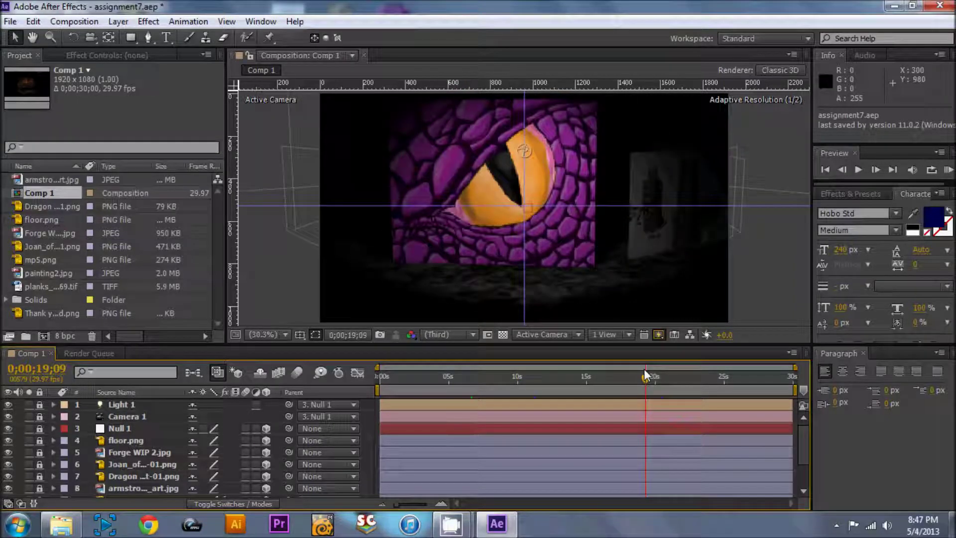
{"action": "left_click", "coordinate": [99, 415]}
{"action": "left_click", "coordinate": [40, 417]}
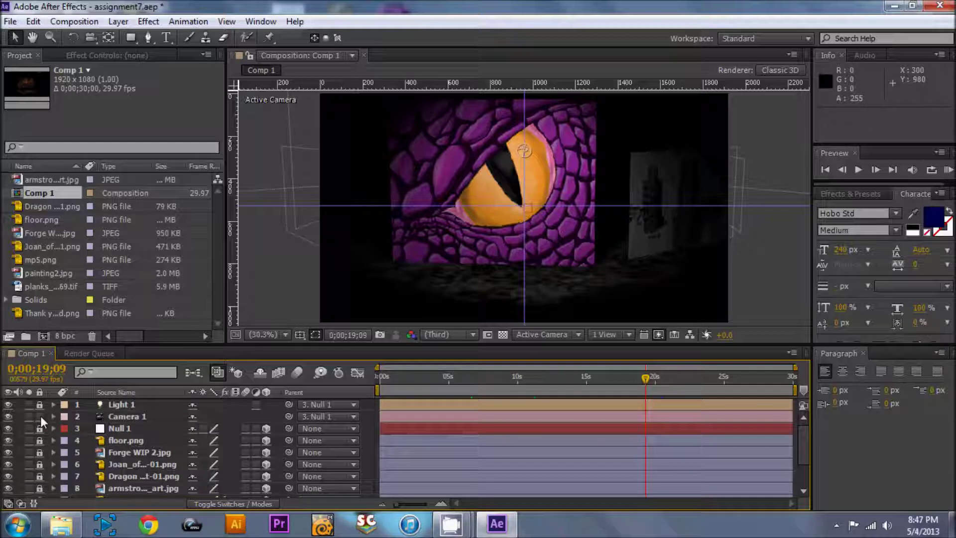
{"action": "left_click", "coordinate": [40, 404]}
{"action": "left_click_drag", "start_coordinate": [645, 377], "coordinate": [368, 381]}
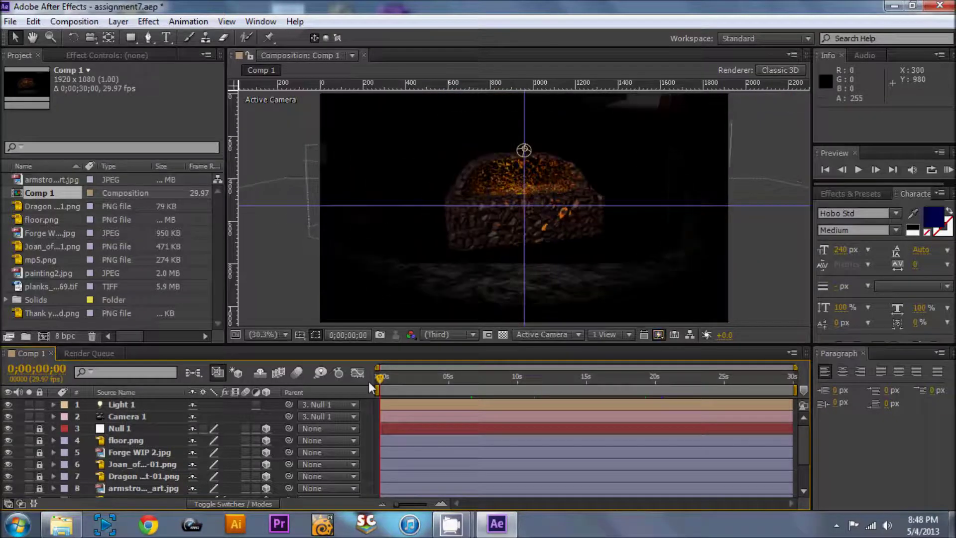
{"action": "right_click", "coordinate": [219, 414]}
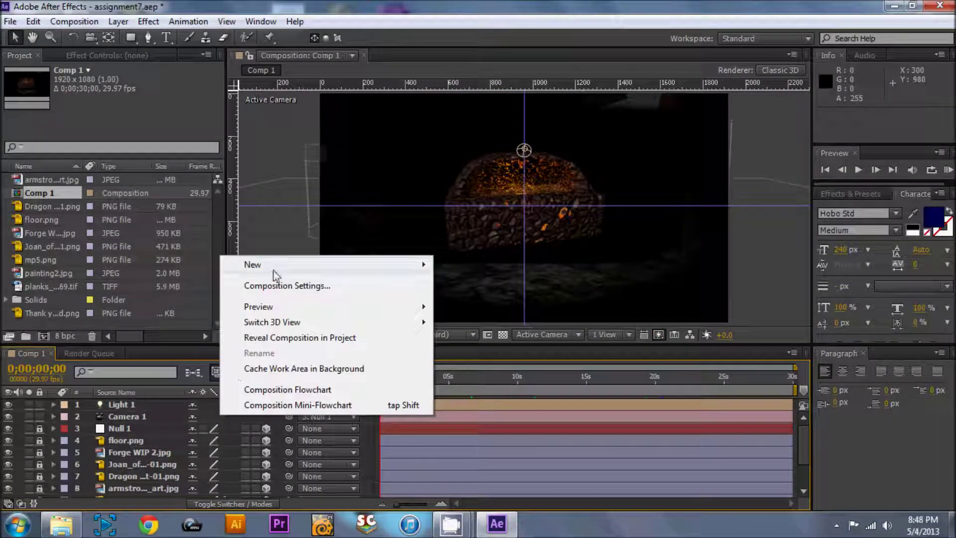
{"action": "mouse_move", "coordinate": [304, 268]}
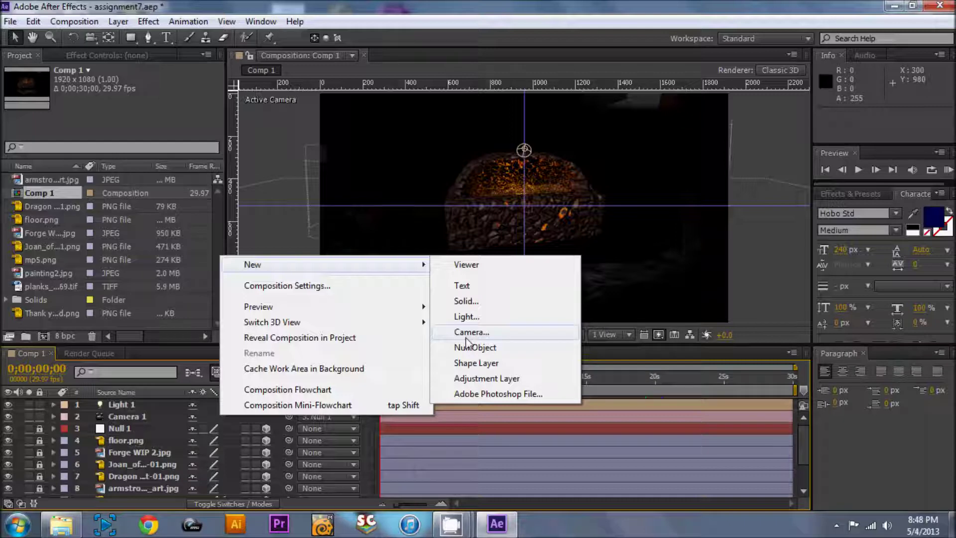
{"action": "left_click", "coordinate": [165, 414]}
{"action": "left_click", "coordinate": [236, 424]}
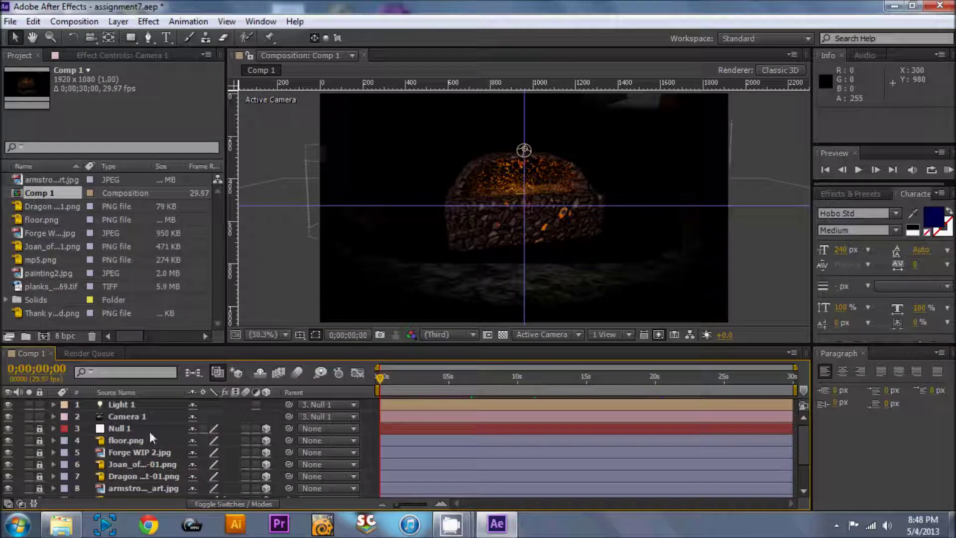
{"action": "right_click", "coordinate": [230, 421]}
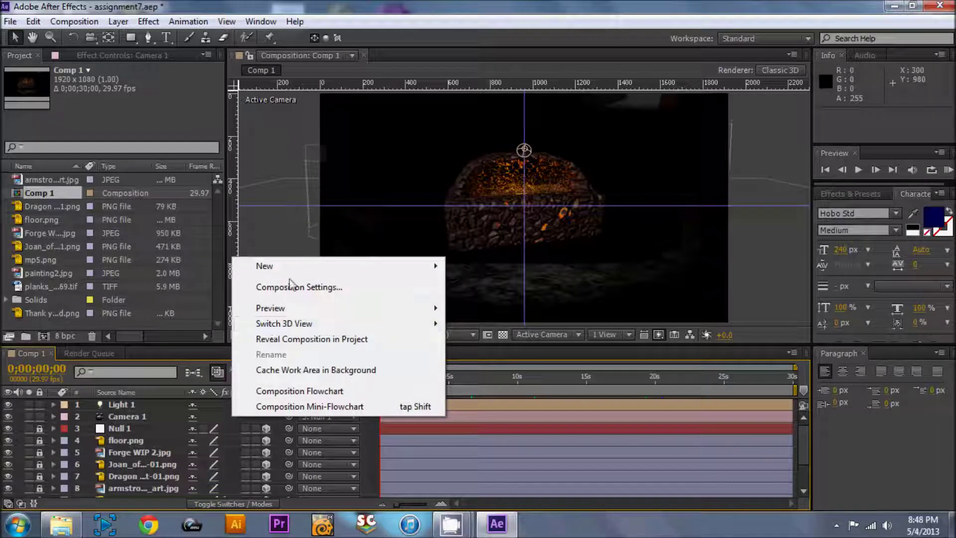
{"action": "left_click", "coordinate": [216, 413]}
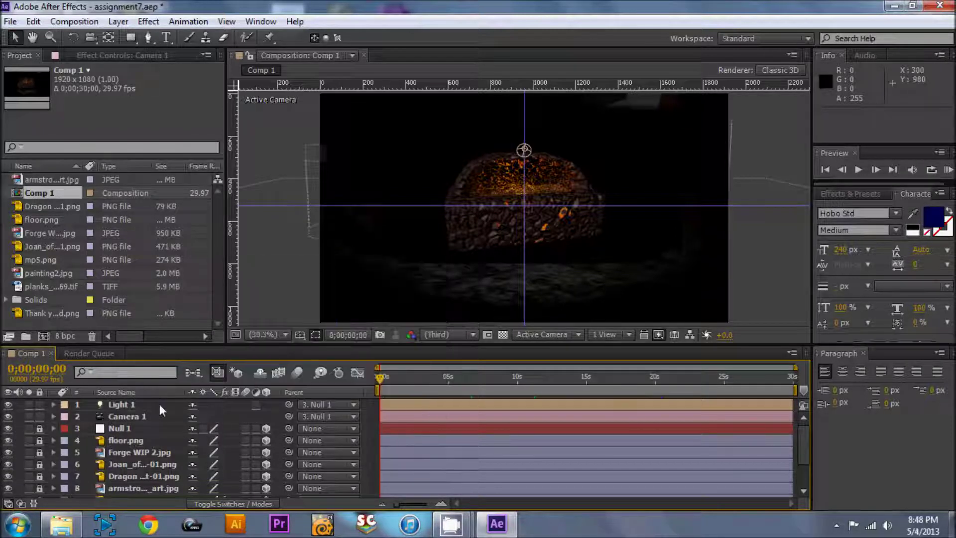
Delete the existing Camera 1 layer and create a new two-node camera with the 50mm preset.
{"action": "left_click", "coordinate": [113, 416]}
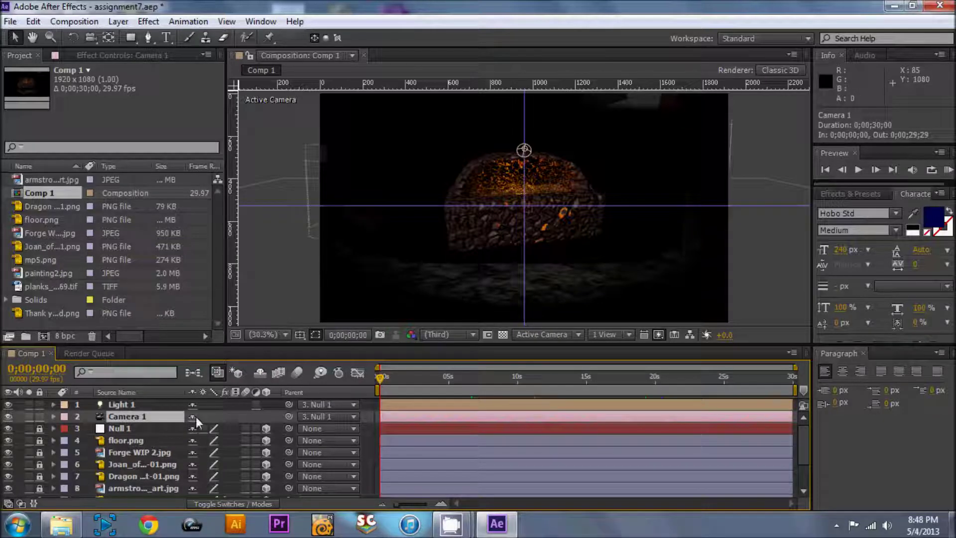
{"action": "key", "text": "Delete"}
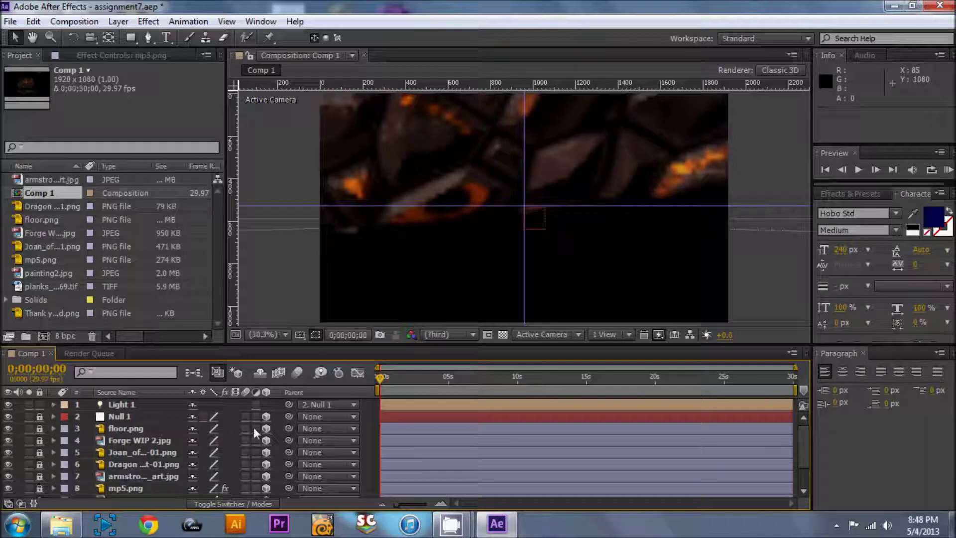
{"action": "right_click", "coordinate": [236, 417]}
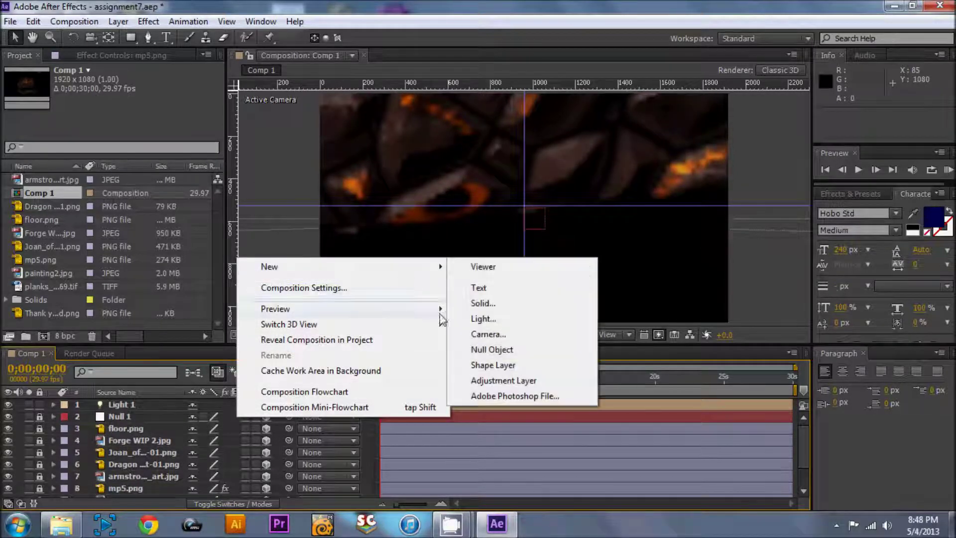
{"action": "left_click", "coordinate": [468, 333]}
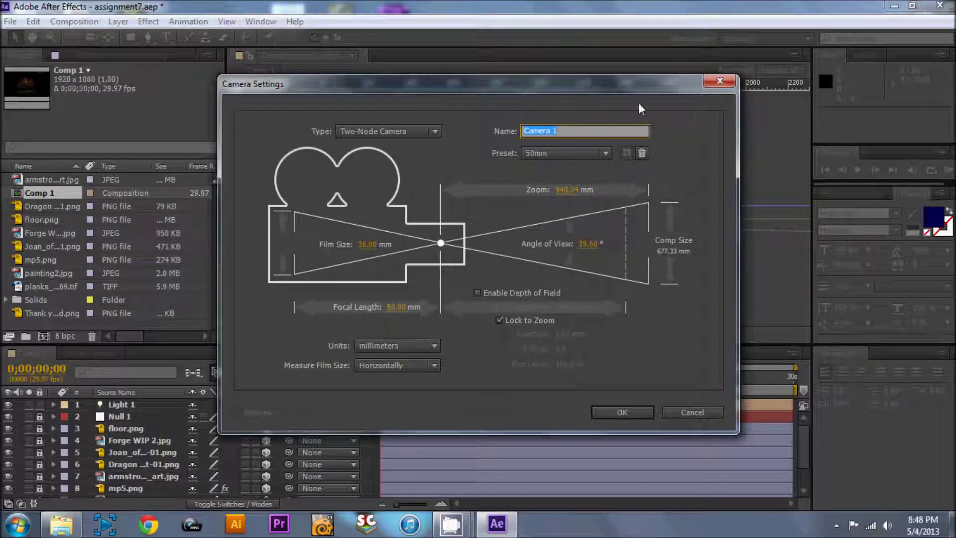
{"action": "mouse_move", "coordinate": [573, 88]}
{"action": "left_mouse_down"}
{"action": "mouse_move", "coordinate": [459, 217]}
{"action": "mouse_move", "coordinate": [556, 50]}
{"action": "mouse_move", "coordinate": [573, 70]}
{"action": "left_mouse_up"}
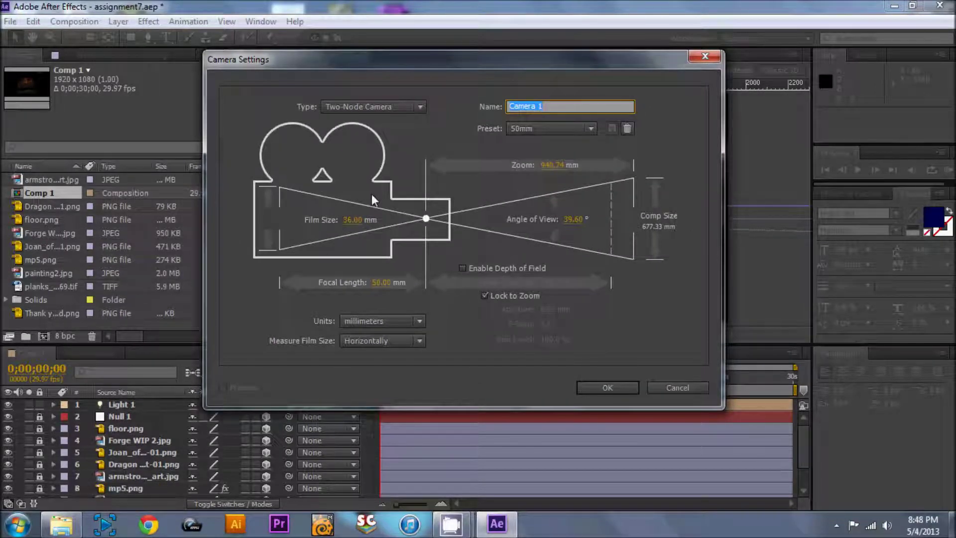
{"action": "left_click", "coordinate": [606, 386]}
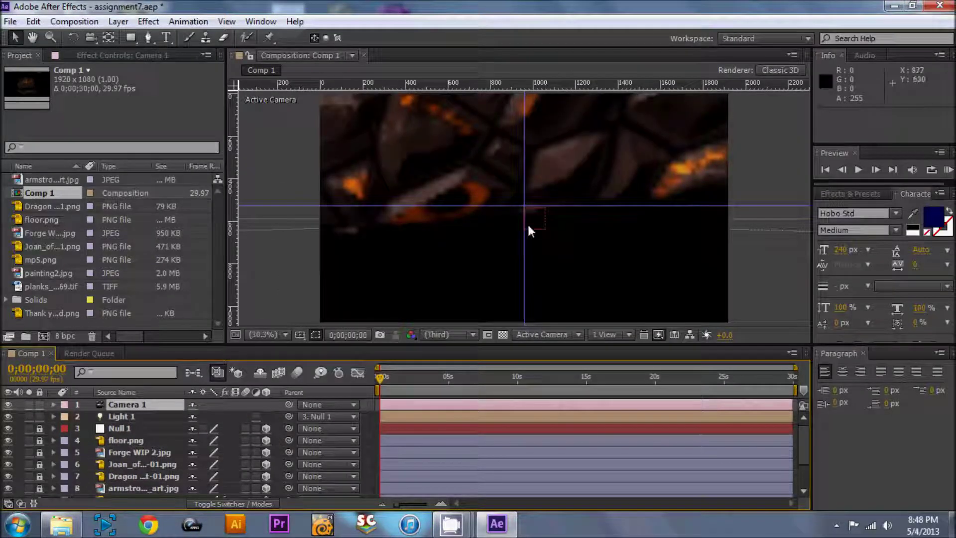
In the Top view at 3.1% magnification, move the new camera straight back along Z to about -5003.
{"action": "left_click", "coordinate": [561, 334]}
{"action": "left_click", "coordinate": [557, 218]}
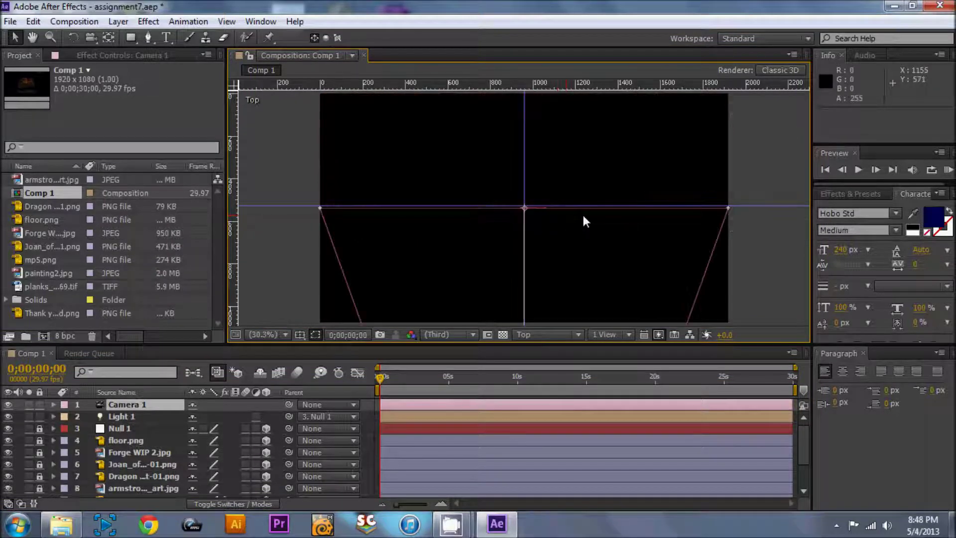
{"action": "left_click", "coordinate": [262, 334]}
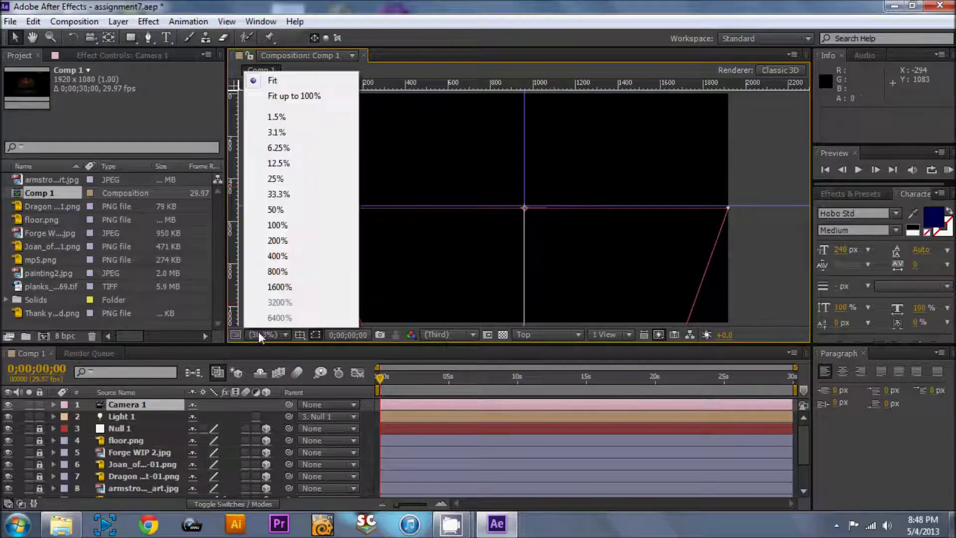
{"action": "left_click", "coordinate": [278, 148]}
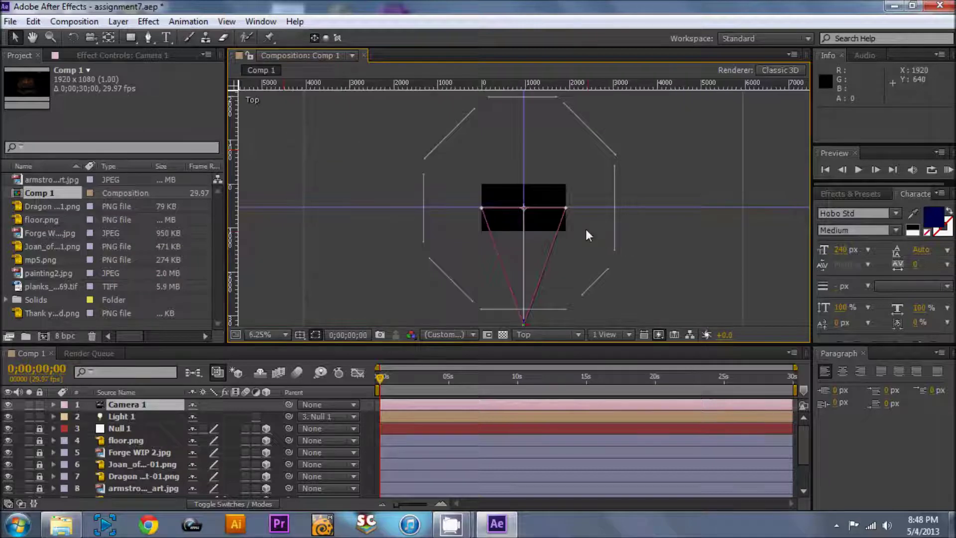
{"action": "left_click", "coordinate": [279, 334]}
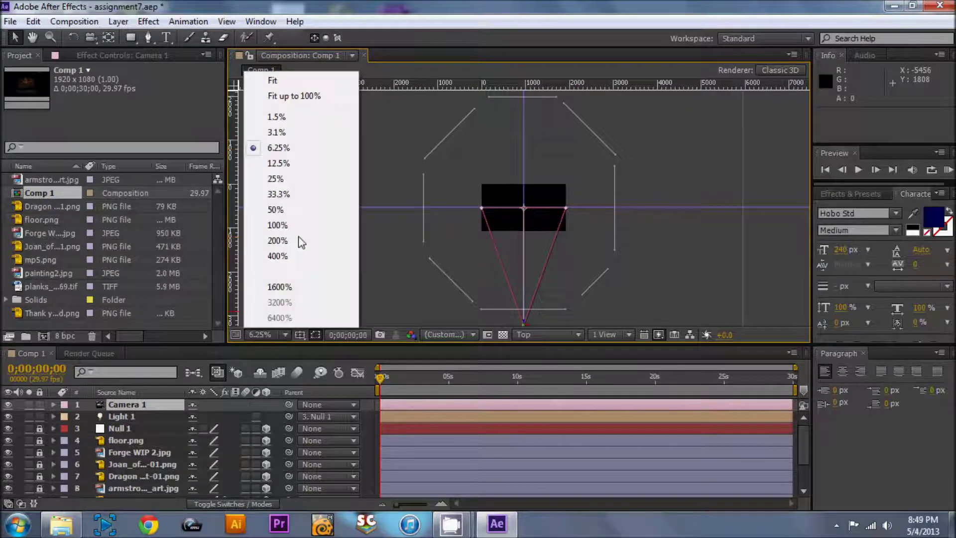
{"action": "left_click", "coordinate": [300, 130]}
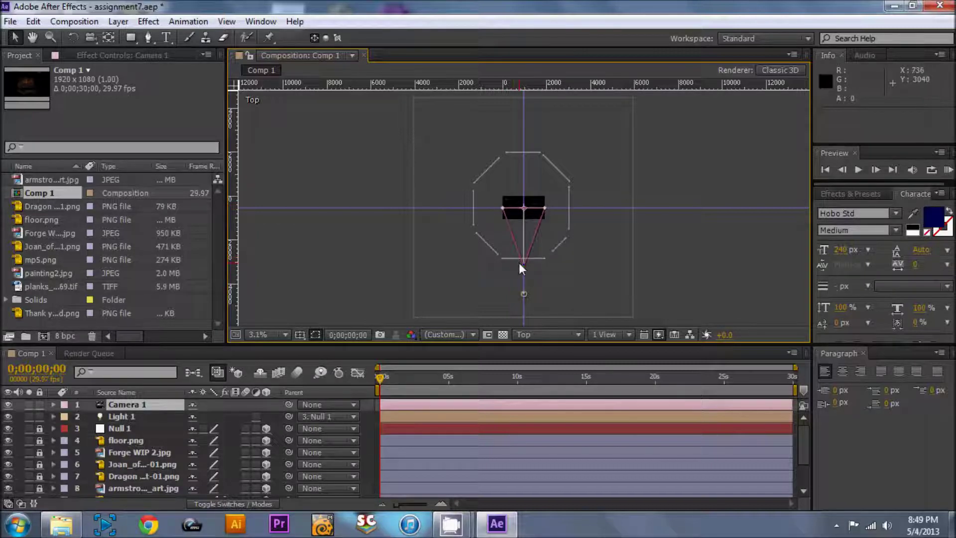
{"action": "left_click_drag", "start_coordinate": [523, 270], "coordinate": [521, 321]}
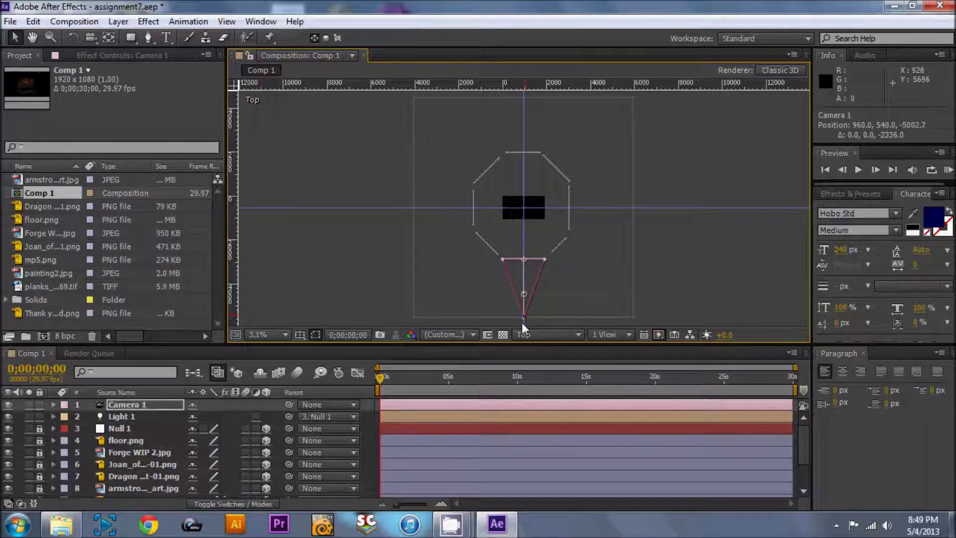
Looking through Camera 1 at 33.3% magnification, raise and pull back the camera to a position of about 960, 220, -5900.
{"action": "left_click", "coordinate": [525, 336]}
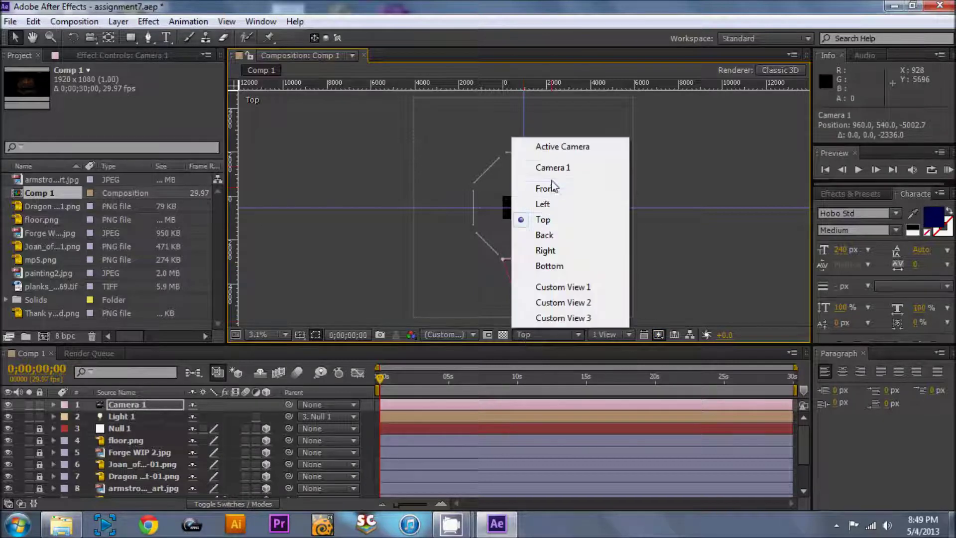
{"action": "left_click", "coordinate": [553, 170]}
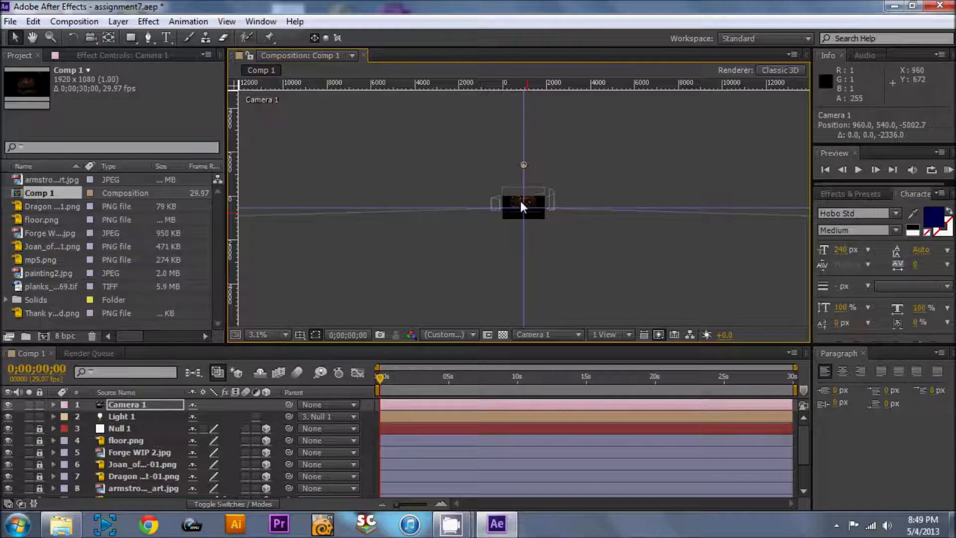
{"action": "left_click", "coordinate": [285, 334]}
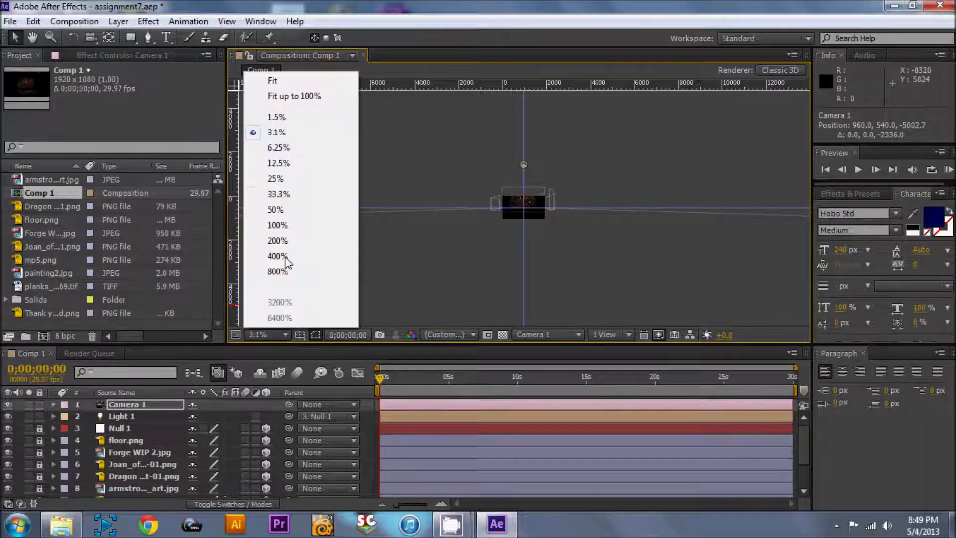
{"action": "left_click", "coordinate": [294, 194]}
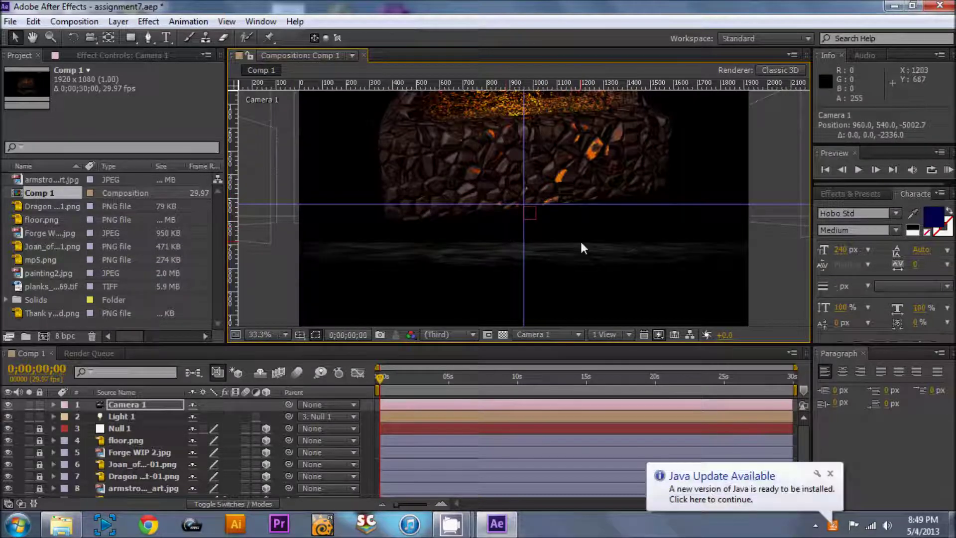
{"action": "left_click", "coordinate": [53, 404]}
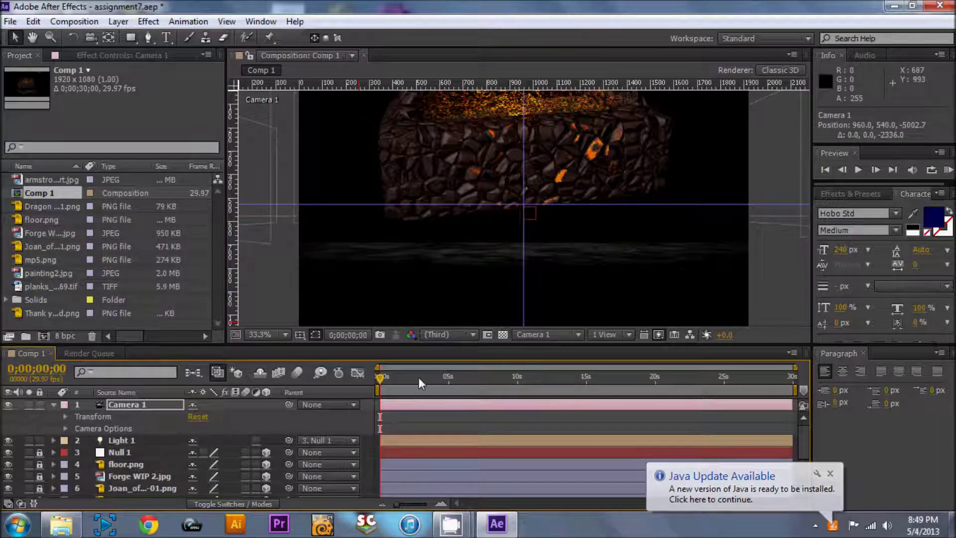
{"action": "left_click", "coordinate": [65, 416]}
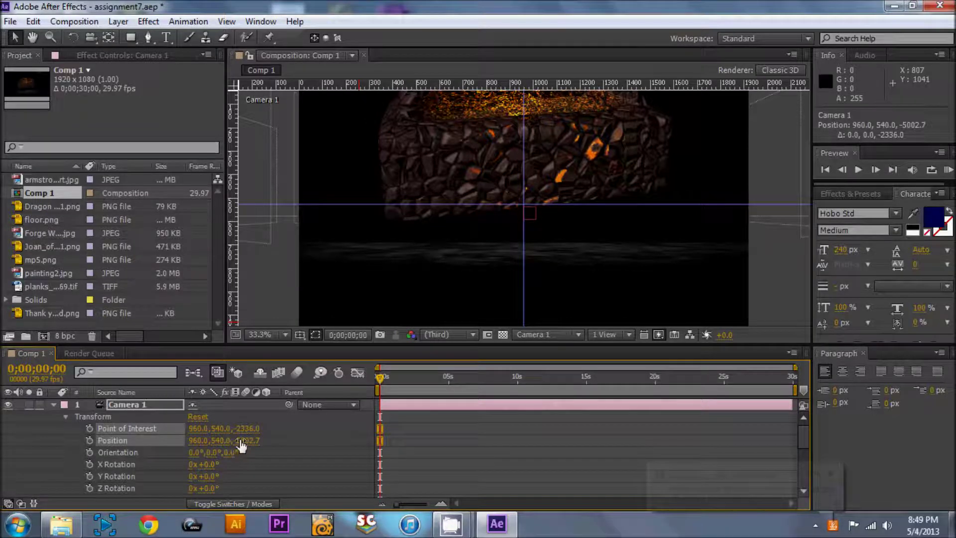
{"action": "left_click_drag", "start_coordinate": [241, 441], "coordinate": [12, 438]}
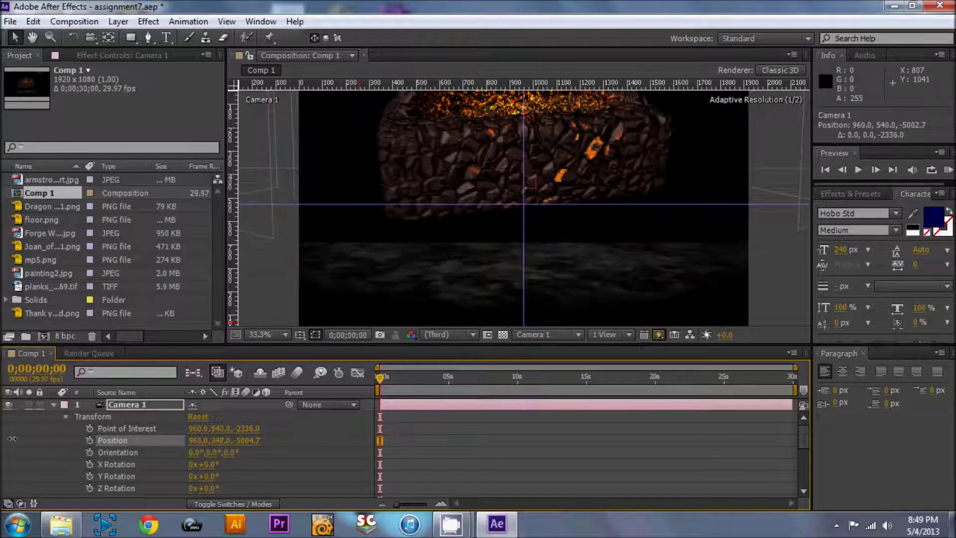
{"action": "left_click_drag", "start_coordinate": [251, 440], "coordinate": [28, 421]}
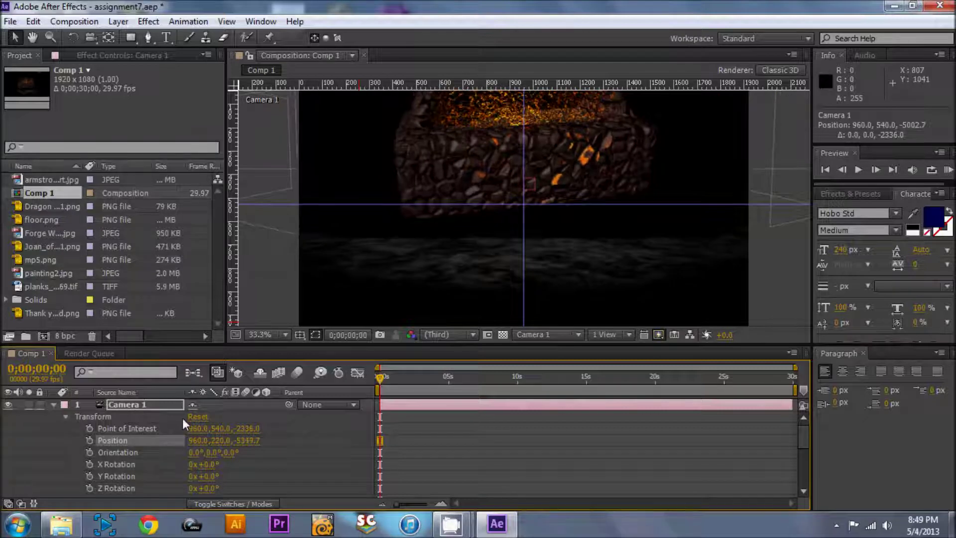
{"action": "left_click_drag", "start_coordinate": [259, 447], "coordinate": [242, 433]}
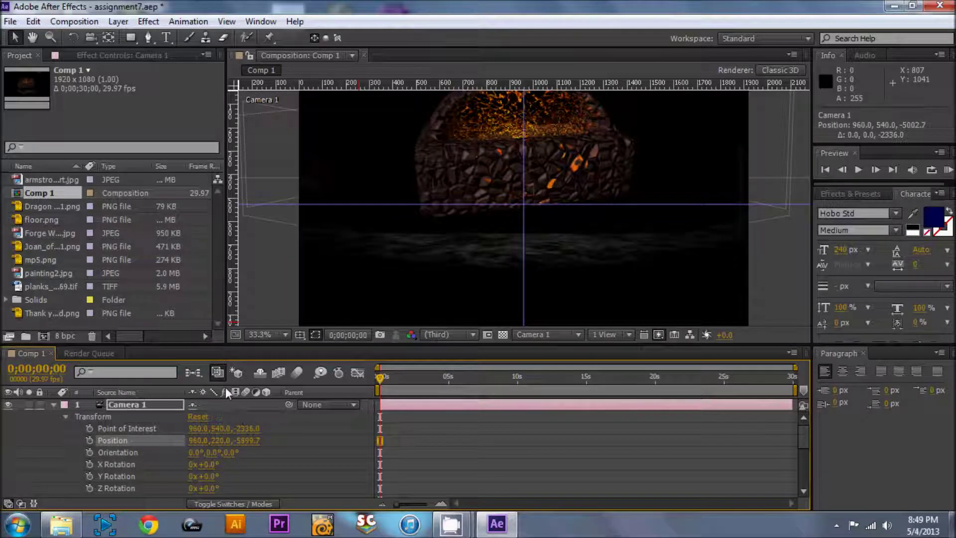
In the Top view at 3.1% magnification, move the camera's point of interest back along Z to about -2368.
{"action": "left_click", "coordinate": [546, 333]}
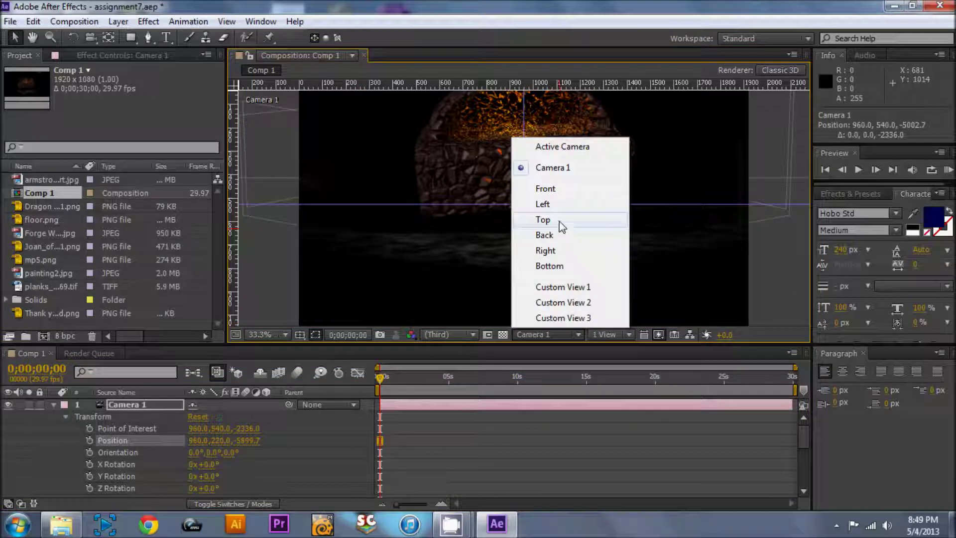
{"action": "left_click", "coordinate": [561, 225]}
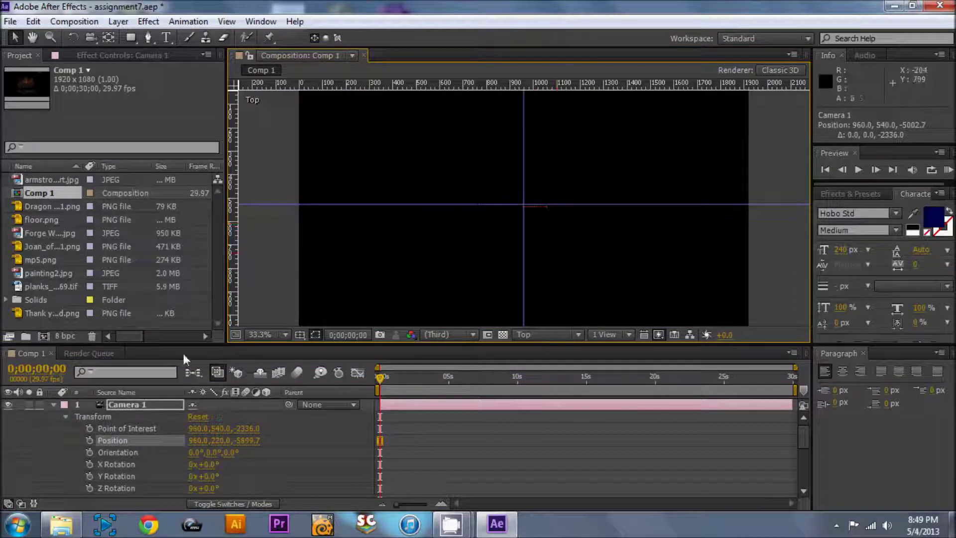
{"action": "left_click", "coordinate": [279, 333]}
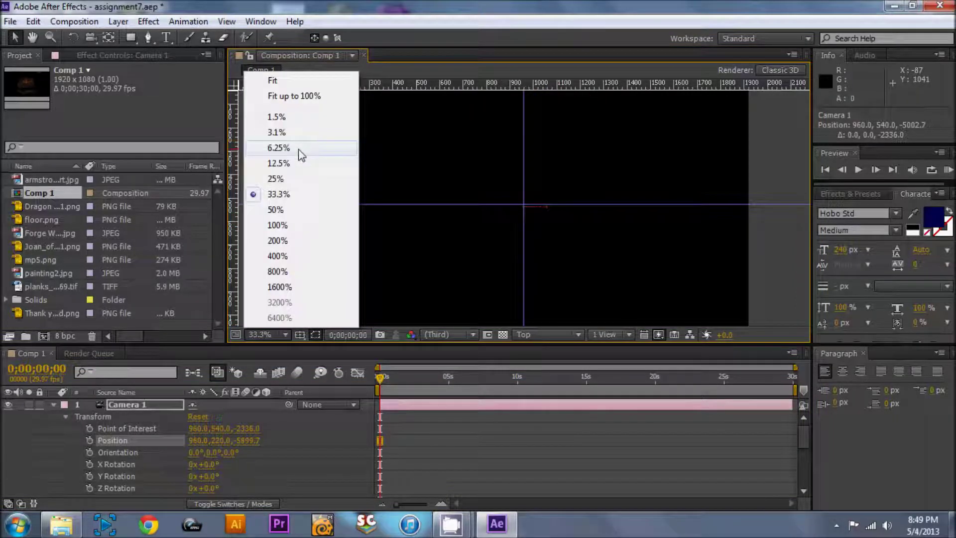
{"action": "left_click", "coordinate": [297, 149]}
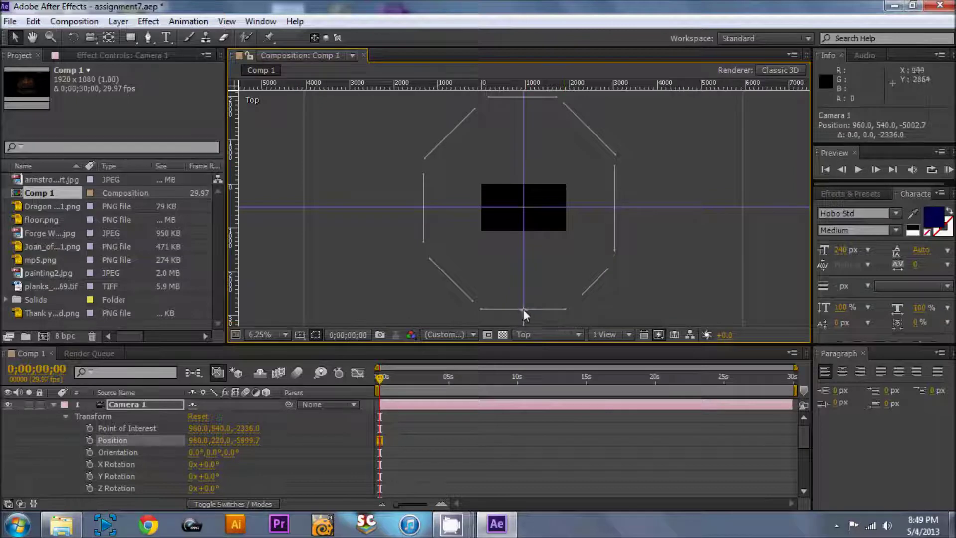
{"action": "left_click", "coordinate": [280, 333]}
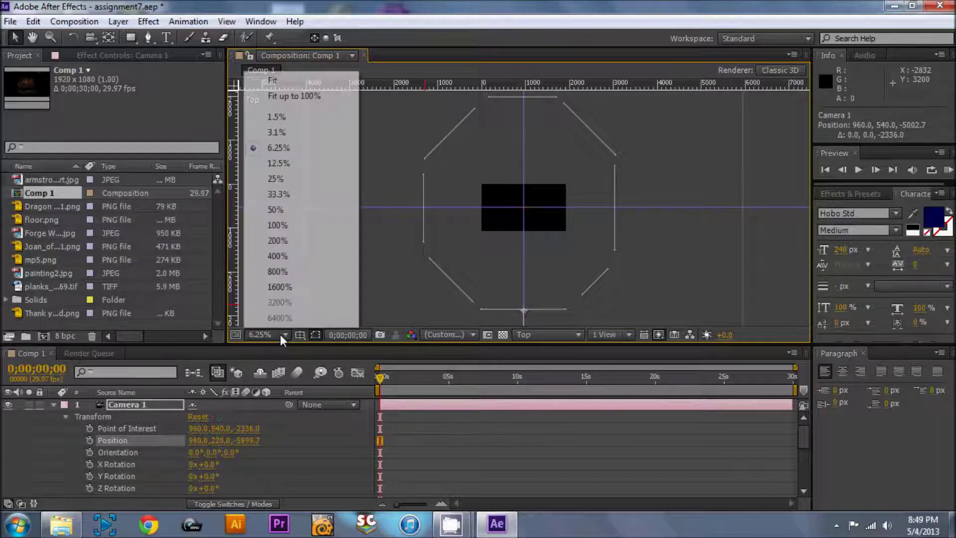
{"action": "left_click", "coordinate": [291, 133]}
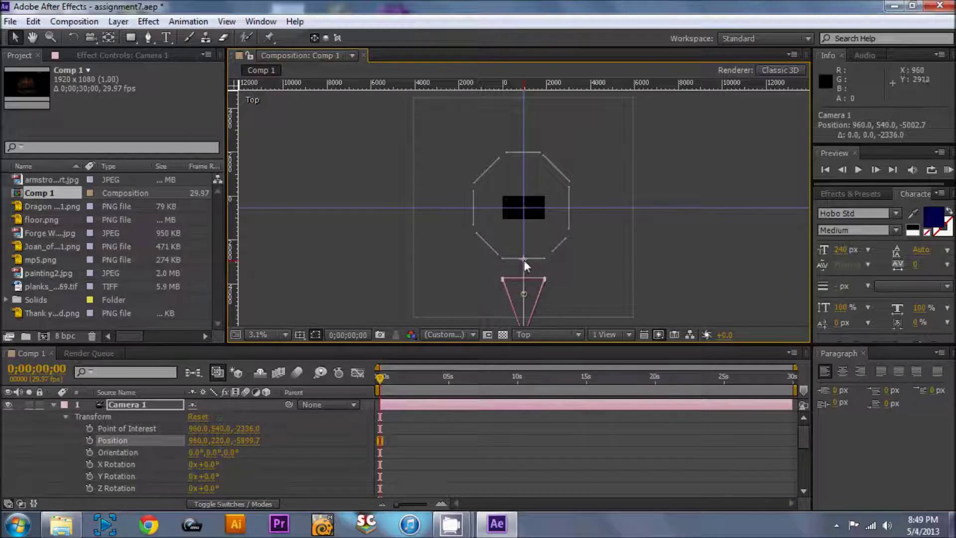
{"action": "mouse_move", "coordinate": [524, 260]}
{"action": "left_mouse_down"}
{"action": "mouse_move", "coordinate": [602, 269]}
{"action": "mouse_move", "coordinate": [525, 254]}
{"action": "mouse_move", "coordinate": [521, 240]}
{"action": "mouse_move", "coordinate": [521, 263]}
{"action": "left_mouse_up"}
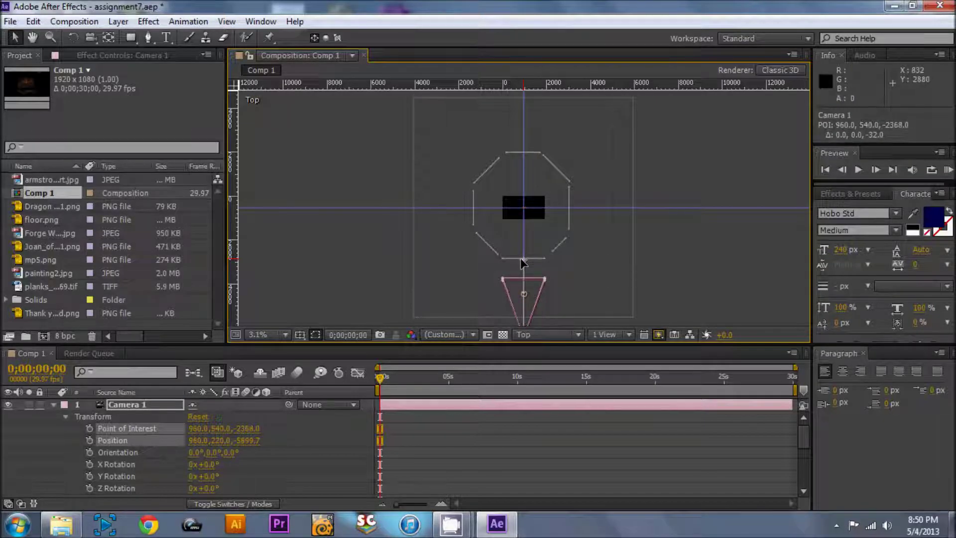
{"action": "left_click", "coordinate": [521, 259]}
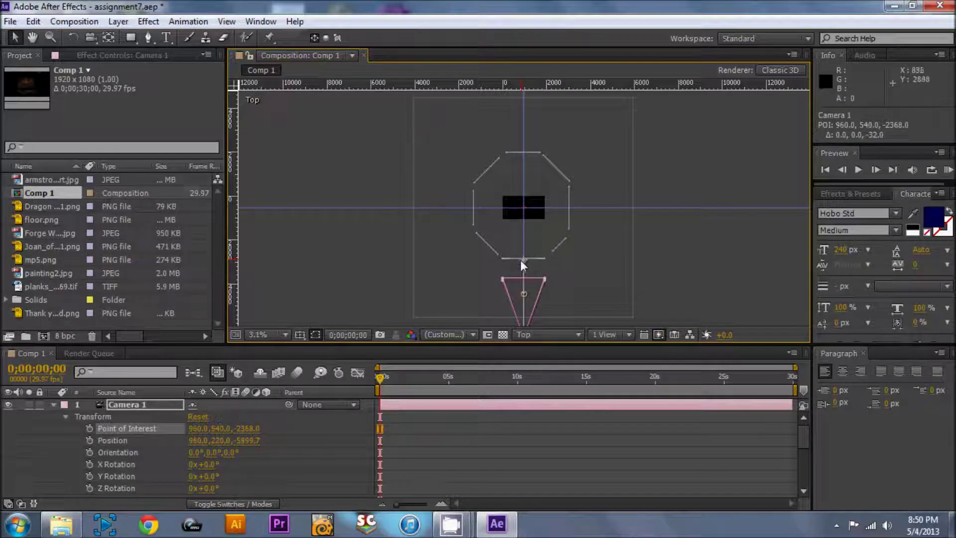
Looking through Camera 1 at 33.3% magnification, set the point of interest's Y value to 226 and fine-tune it to about 184.
{"action": "left_click", "coordinate": [523, 334]}
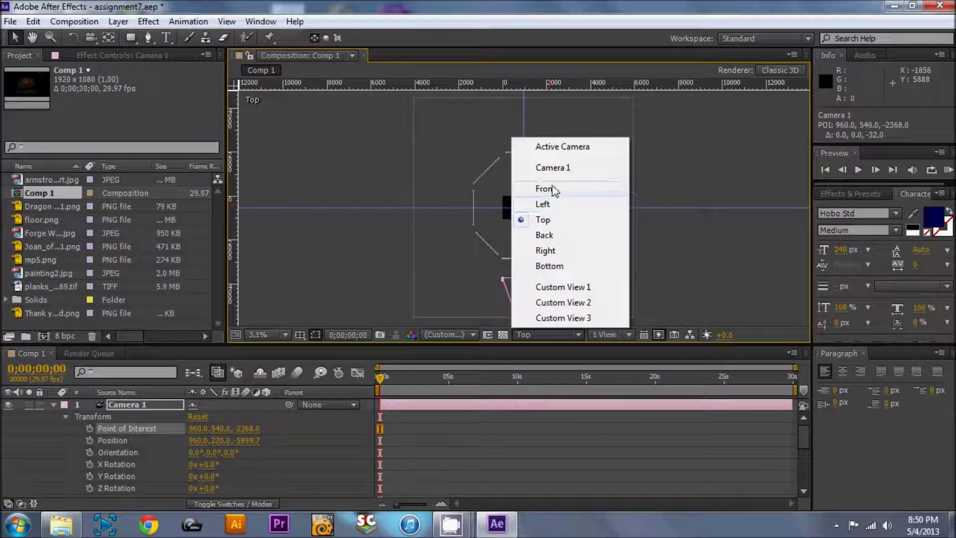
{"action": "left_click", "coordinate": [552, 168]}
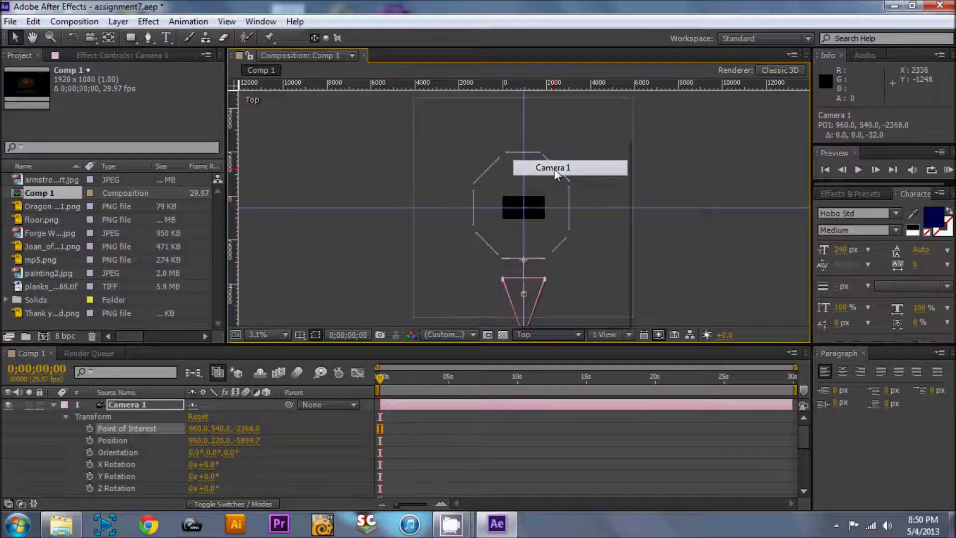
{"action": "left_click", "coordinate": [283, 335]}
{"action": "left_click", "coordinate": [286, 194]}
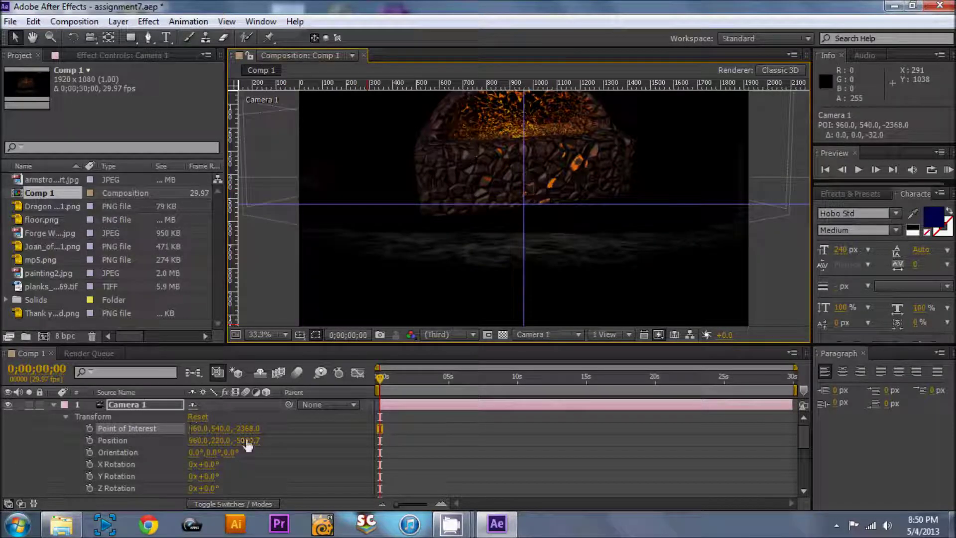
{"action": "left_click", "coordinate": [220, 428]}
{"action": "type", "text": "226"}
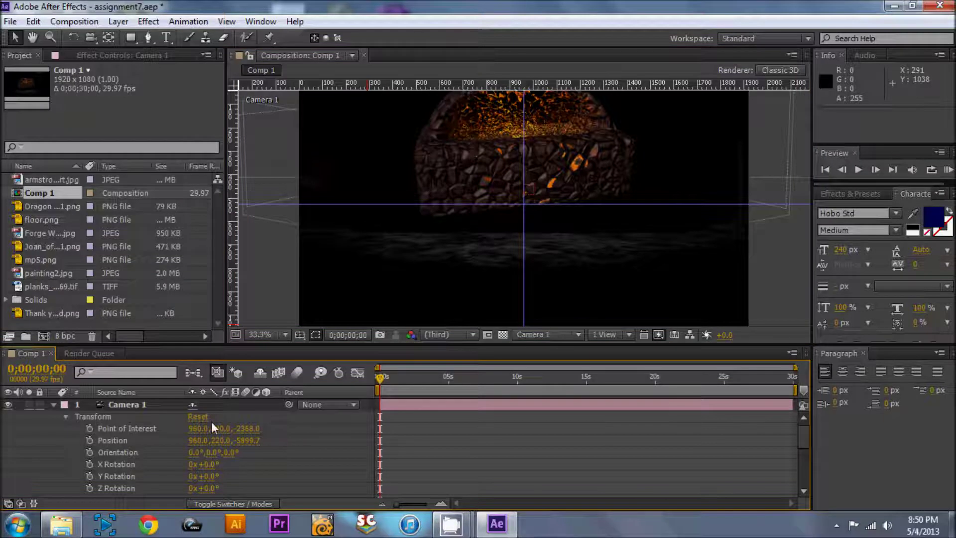
{"action": "key", "text": "Return"}
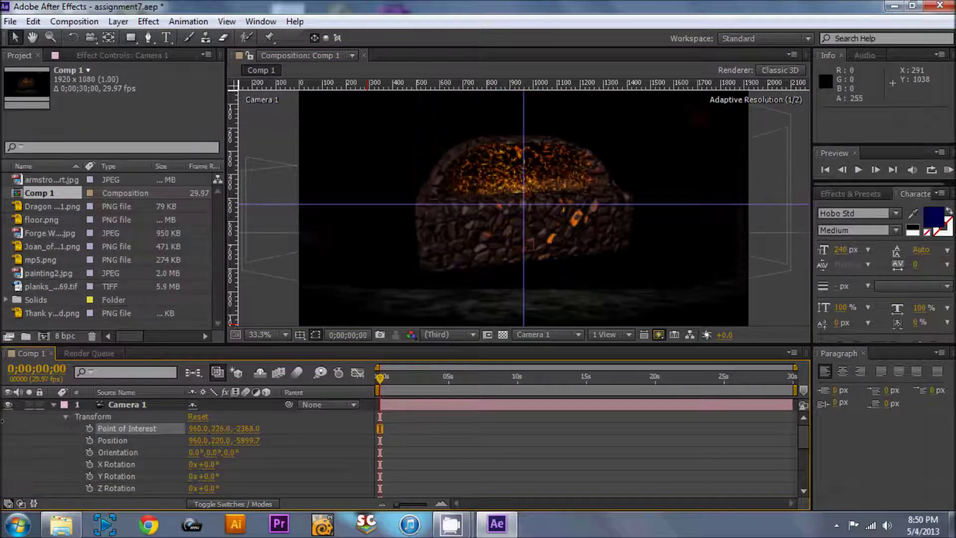
{"action": "left_click_drag", "start_coordinate": [223, 428], "coordinate": [198, 428]}
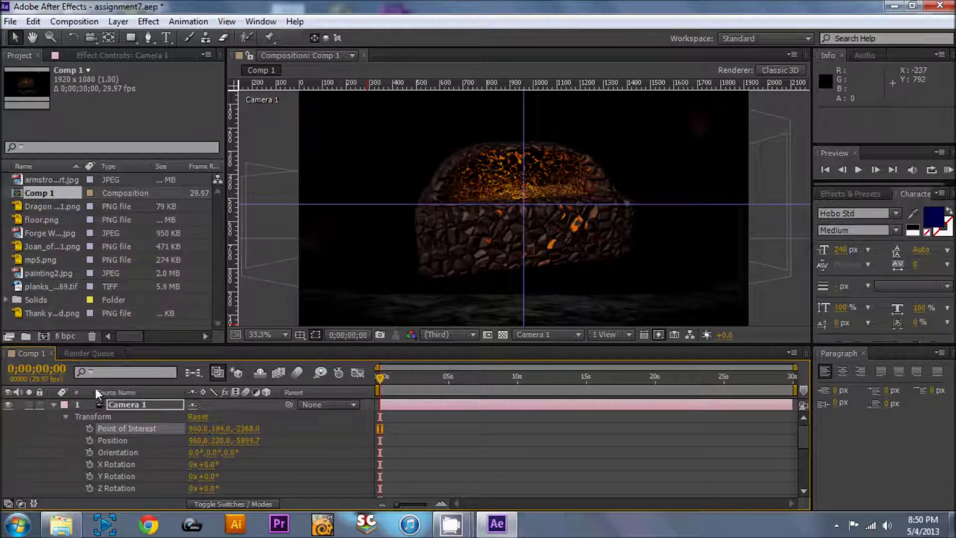
Collapse the Camera 1 properties and delete the existing Light 1 layer.
{"action": "left_click", "coordinate": [52, 404]}
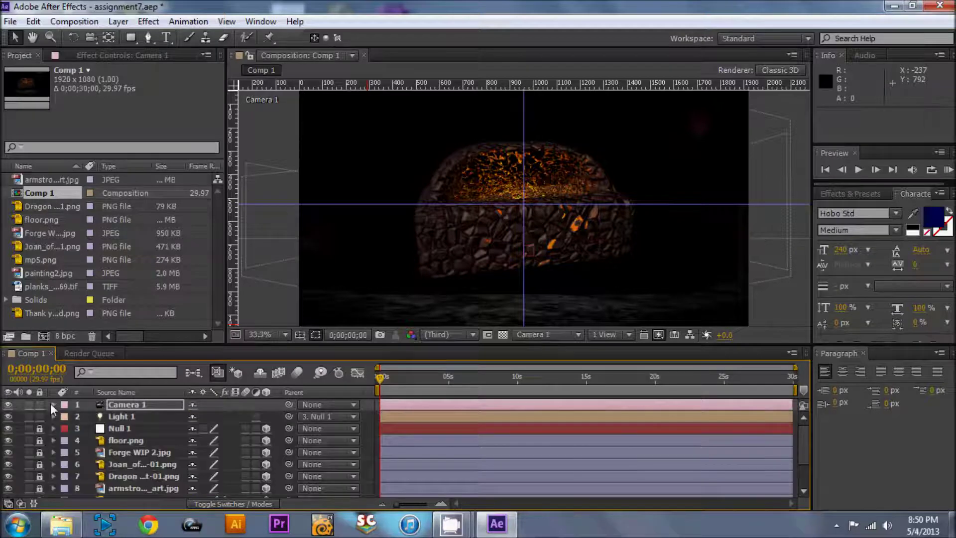
{"action": "left_click", "coordinate": [98, 419]}
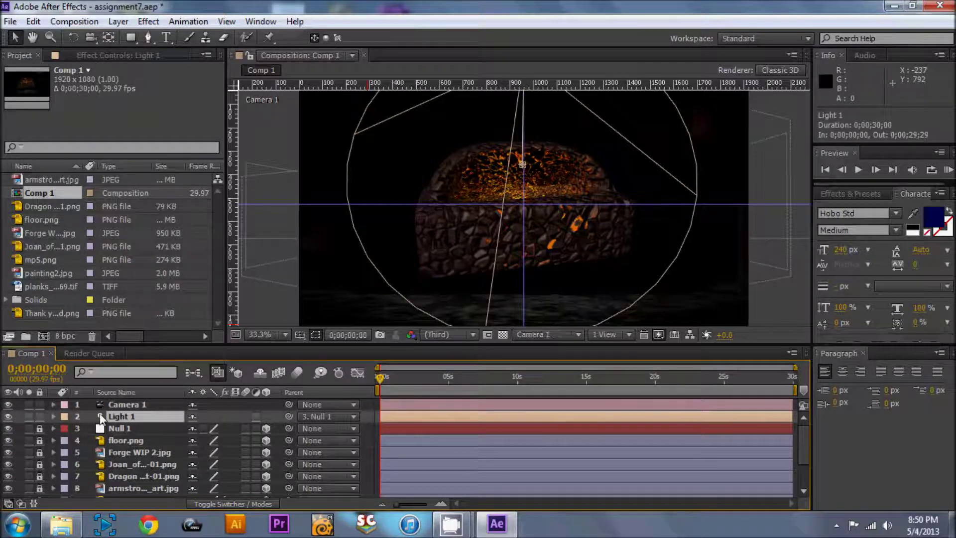
{"action": "key", "text": "Delete"}
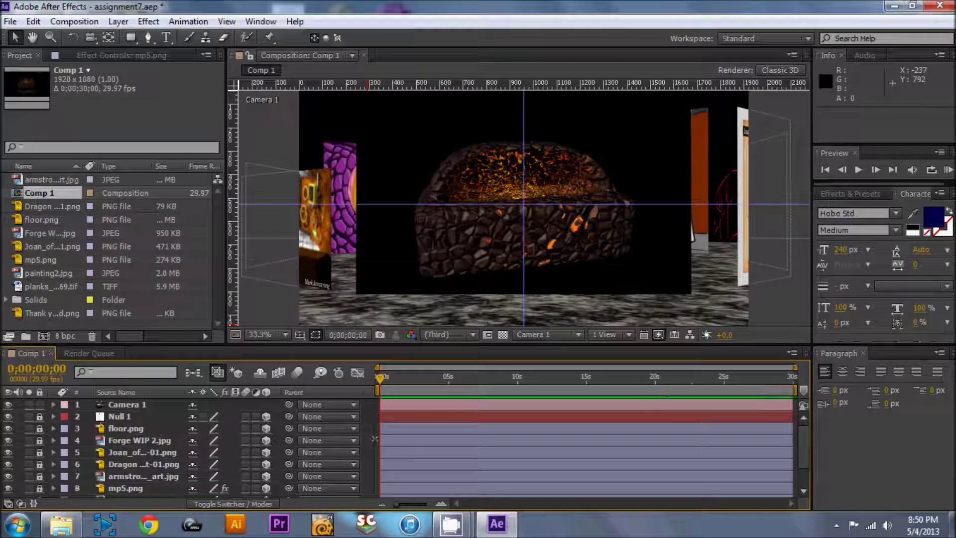
In the Top view at 3.1% magnification, create a new white point light with 100% intensity and no falloff.
{"action": "left_click", "coordinate": [536, 333]}
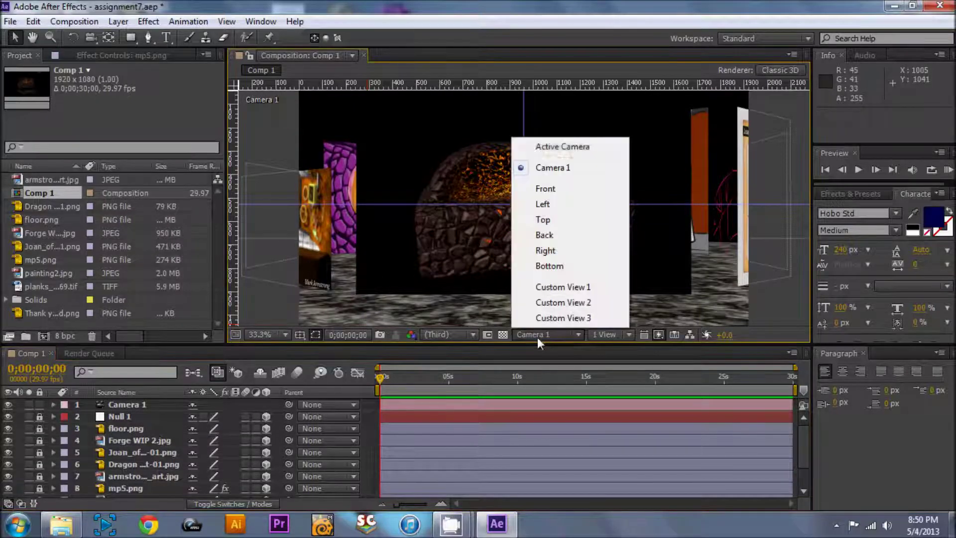
{"action": "left_click", "coordinate": [550, 218]}
{"action": "left_click", "coordinate": [273, 333]}
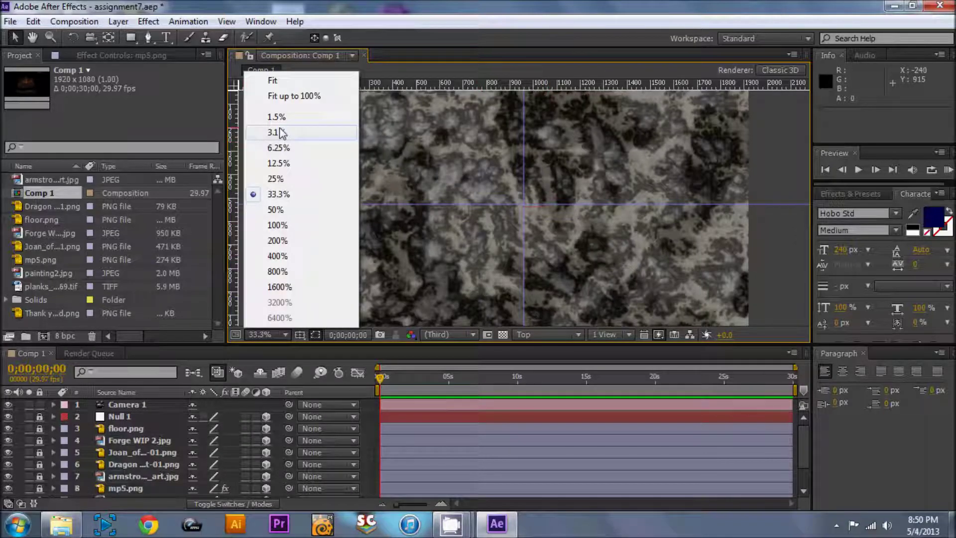
{"action": "left_click", "coordinate": [278, 132]}
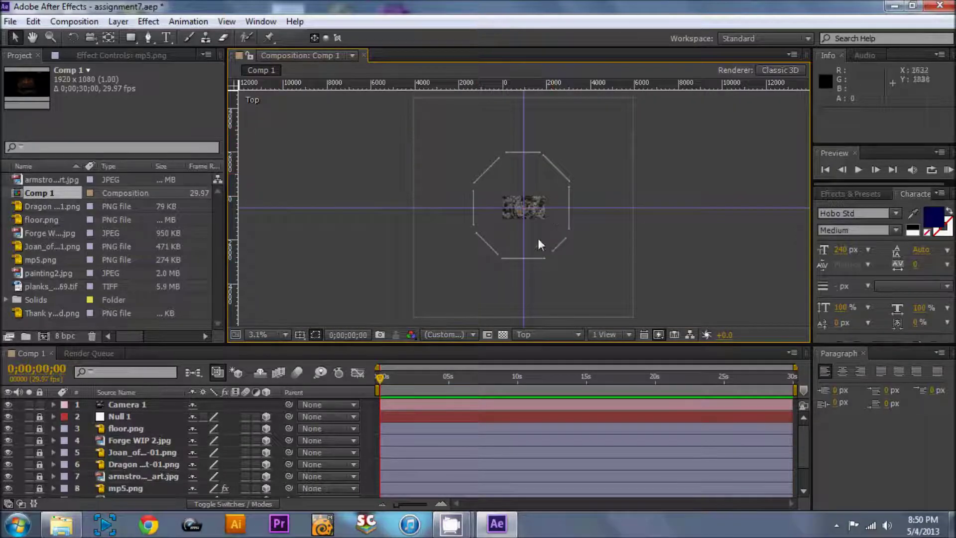
{"action": "right_click", "coordinate": [244, 403]}
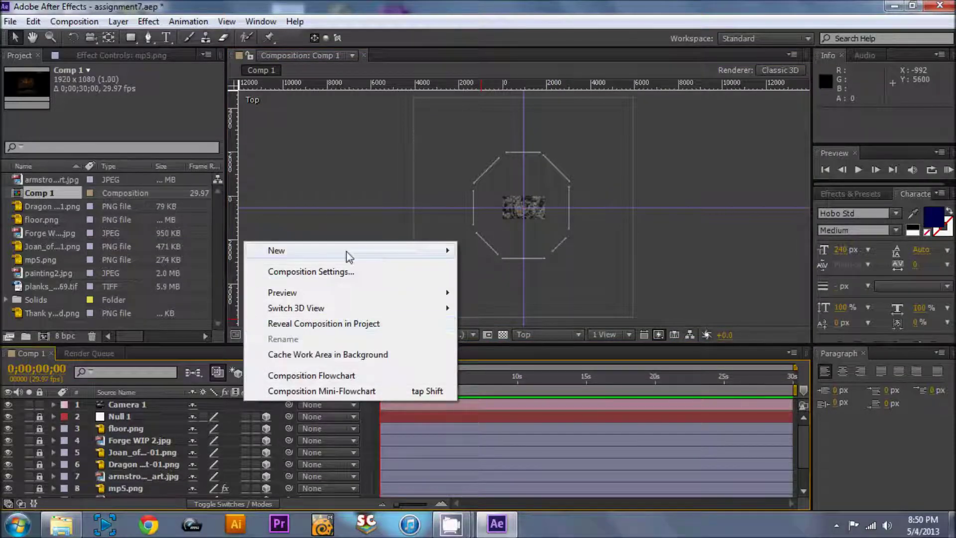
{"action": "mouse_move", "coordinate": [345, 251]}
{"action": "left_click", "coordinate": [510, 307]}
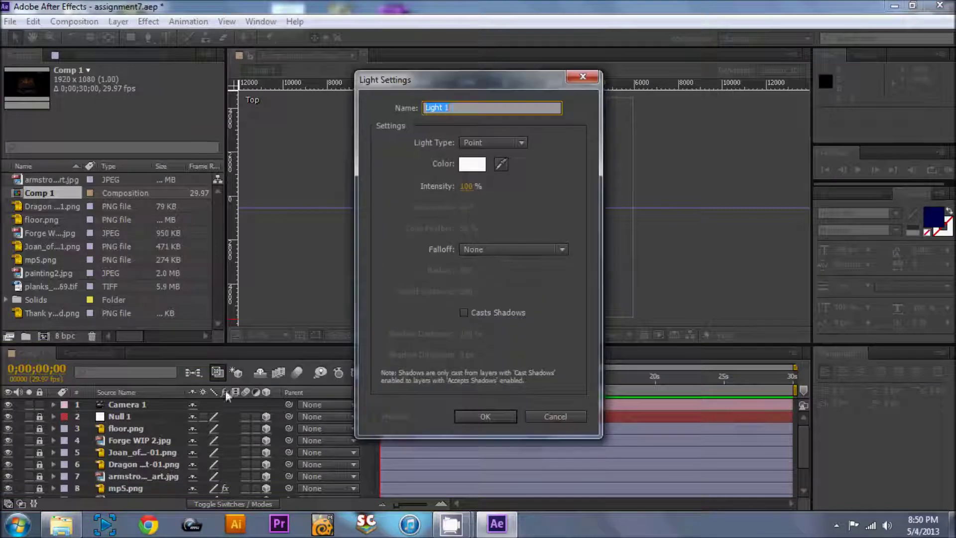
{"action": "left_click", "coordinate": [500, 414]}
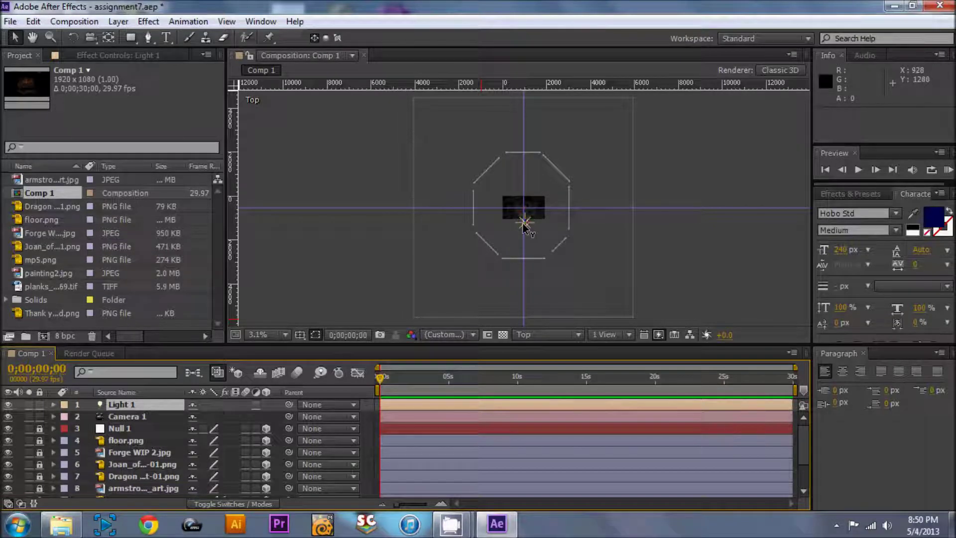
Move the new light back along Z to about -2907, then raise it to Y about -50 through Camera 1 at 33.3%.
{"action": "left_click_drag", "start_coordinate": [519, 231], "coordinate": [523, 275]}
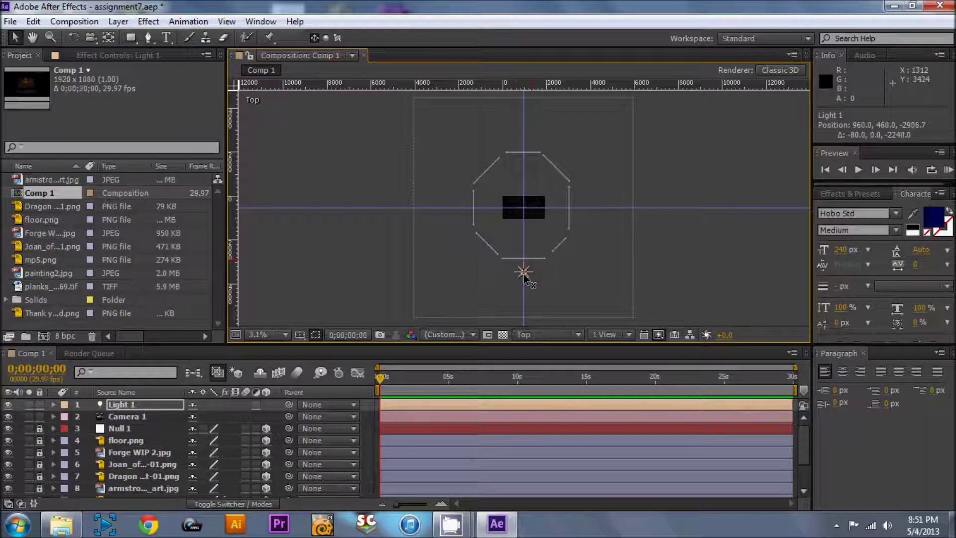
{"action": "left_click", "coordinate": [547, 334]}
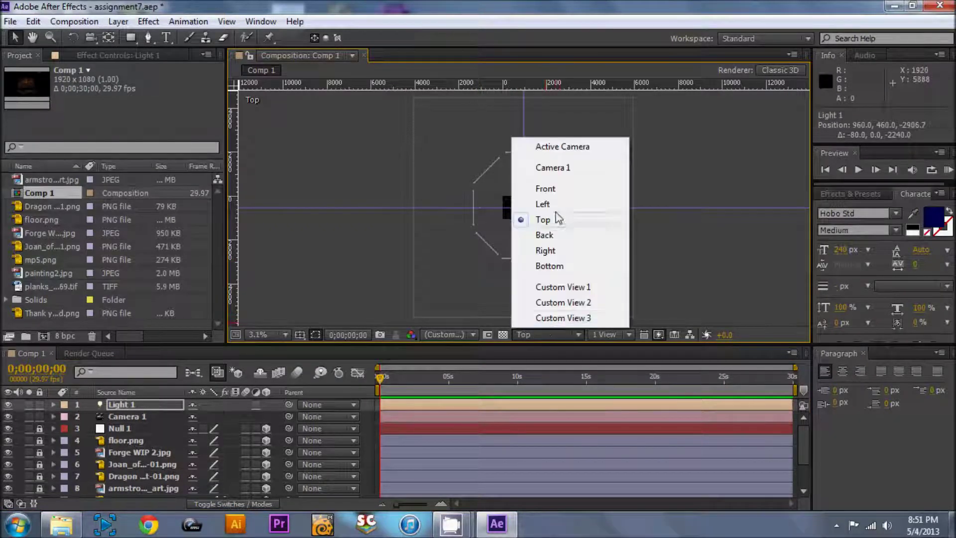
{"action": "left_click", "coordinate": [561, 168]}
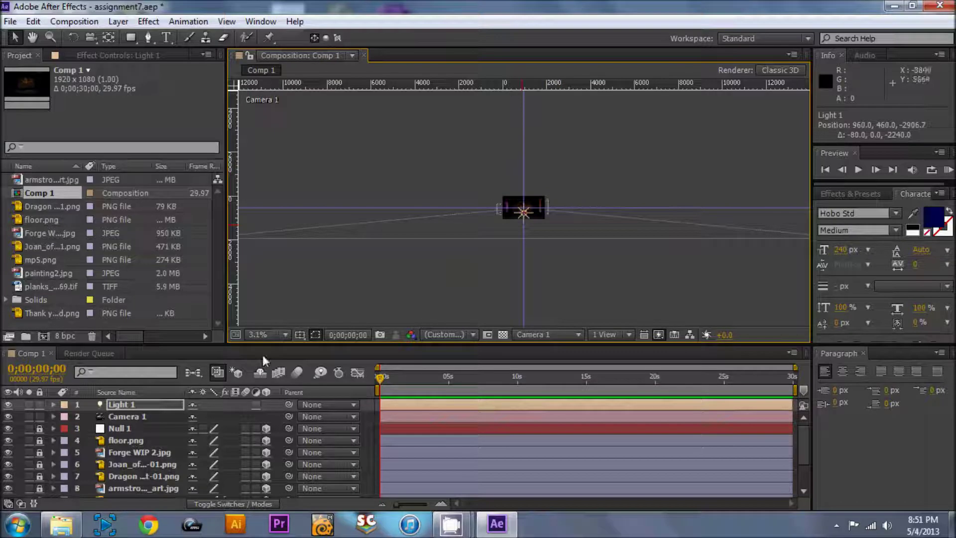
{"action": "left_click", "coordinate": [276, 333]}
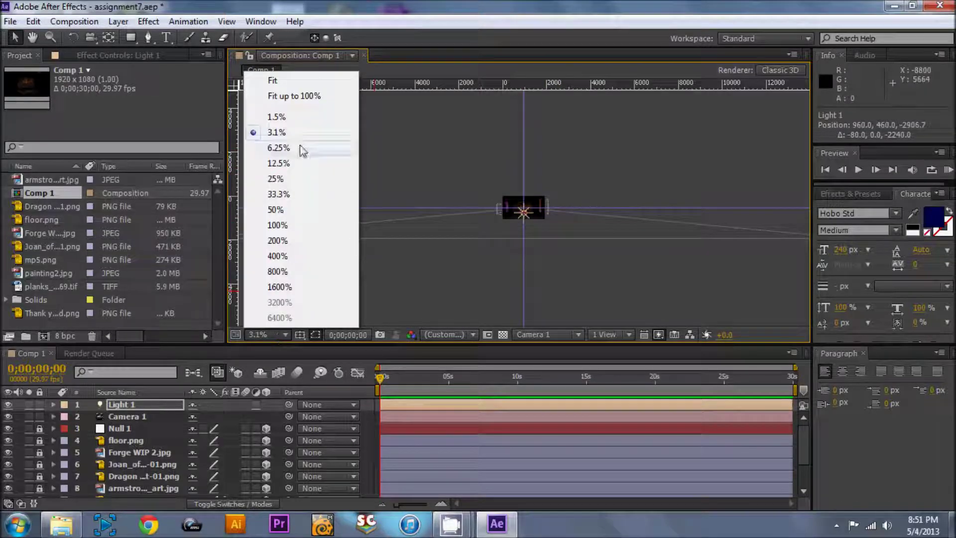
{"action": "left_click", "coordinate": [295, 193]}
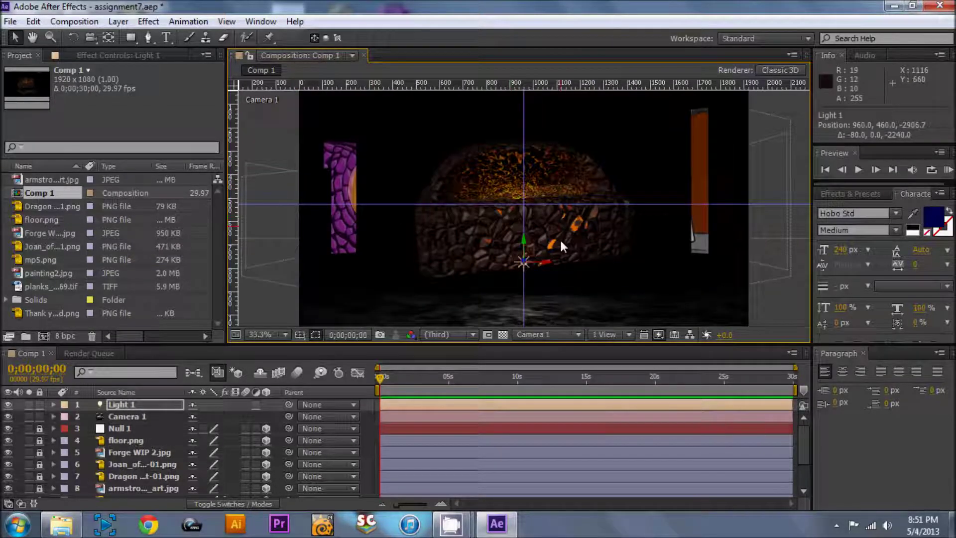
{"action": "left_click_drag", "start_coordinate": [523, 243], "coordinate": [522, 121]}
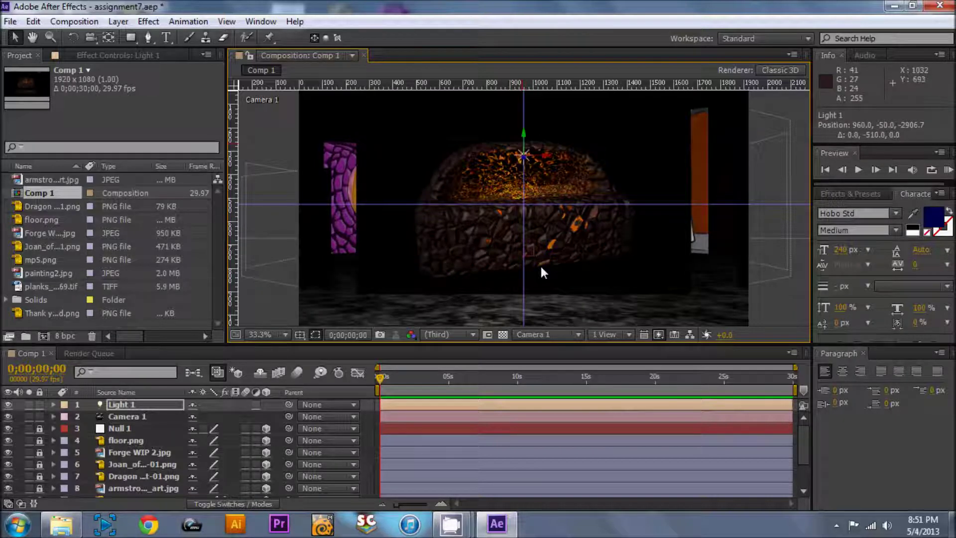
Expand the Light Options of Light 1 and turn on Casts Shadows.
{"action": "left_click", "coordinate": [53, 404]}
{"action": "left_click", "coordinate": [68, 425]}
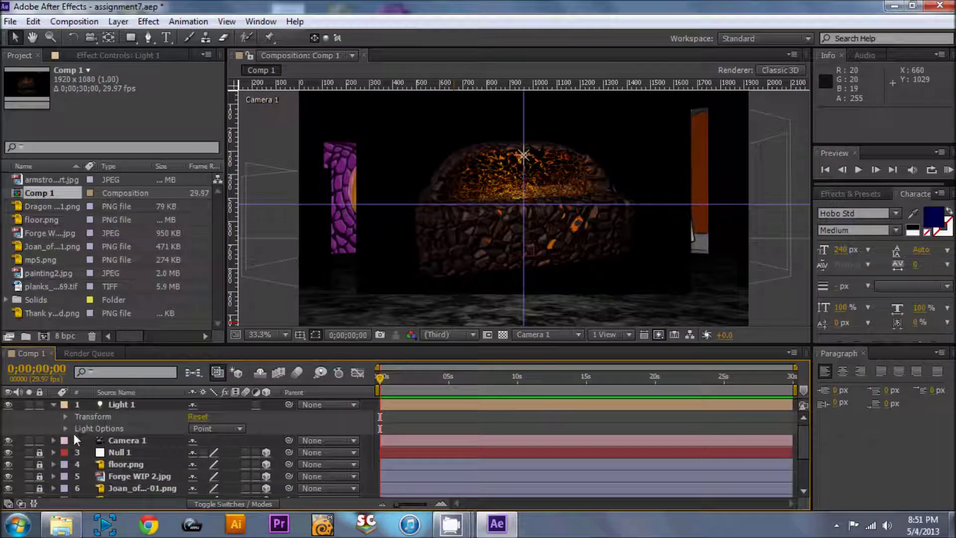
{"action": "left_click", "coordinate": [65, 428]}
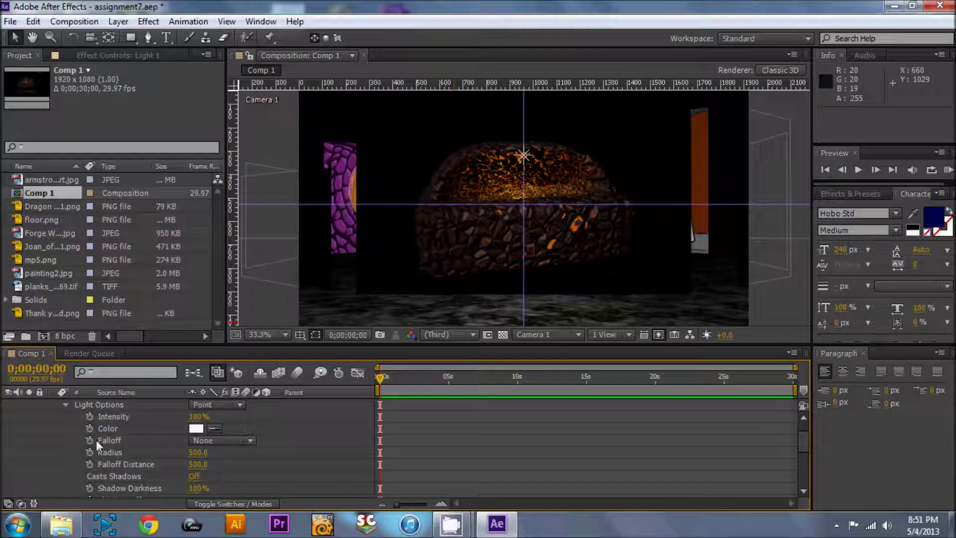
{"action": "left_click", "coordinate": [195, 476]}
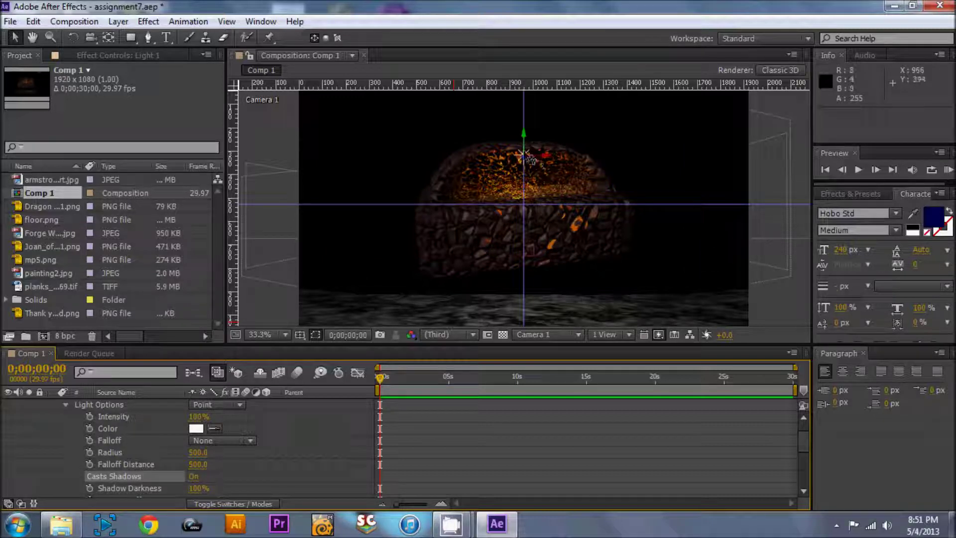
Pull Light 1 back along Z to about -3579 and collapse its Light Options.
{"action": "left_click_drag", "start_coordinate": [533, 159], "coordinate": [488, 5]}
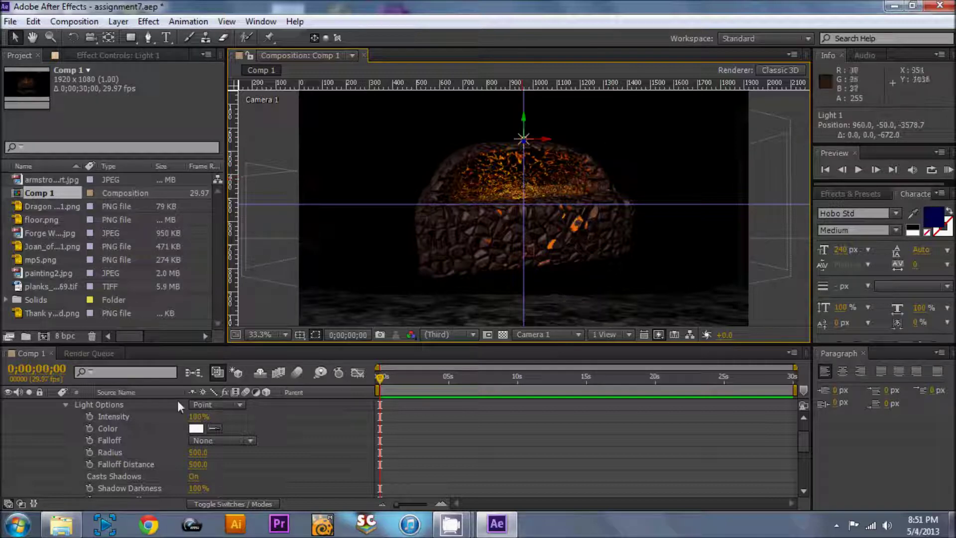
{"action": "left_click", "coordinate": [66, 405]}
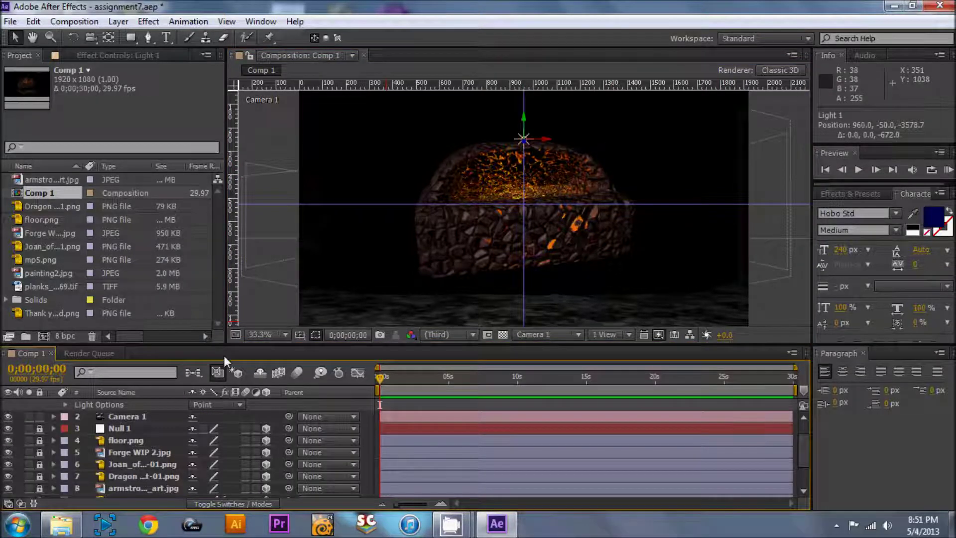
{"action": "scroll", "coordinate": [80, 418], "scroll_direction": "up", "scroll_amount": 2}
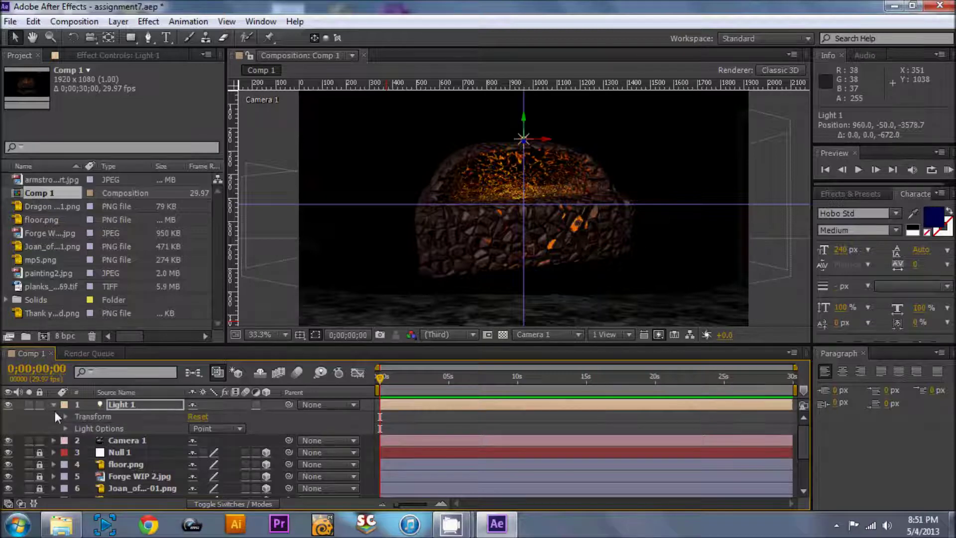
Collapse Light 1 and, in the Top view at 3.1% magnification, move it forward along Z to about -2971.
{"action": "left_click", "coordinate": [54, 406]}
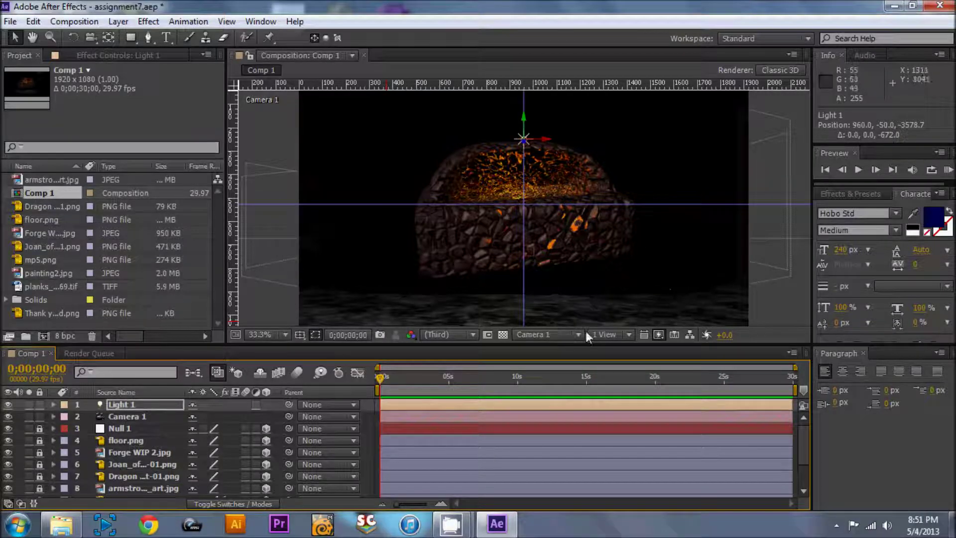
{"action": "left_click", "coordinate": [536, 336]}
{"action": "left_click", "coordinate": [558, 219]}
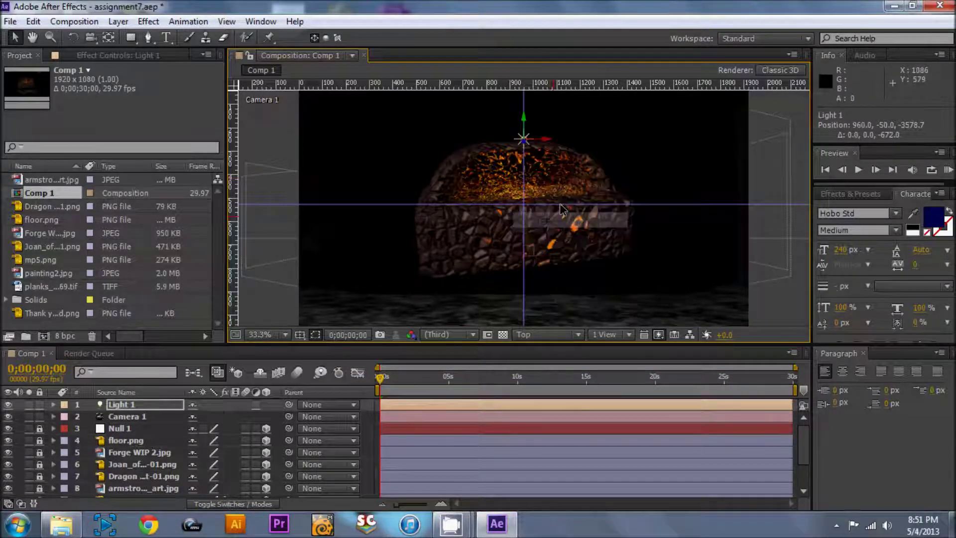
{"action": "left_click", "coordinate": [285, 334]}
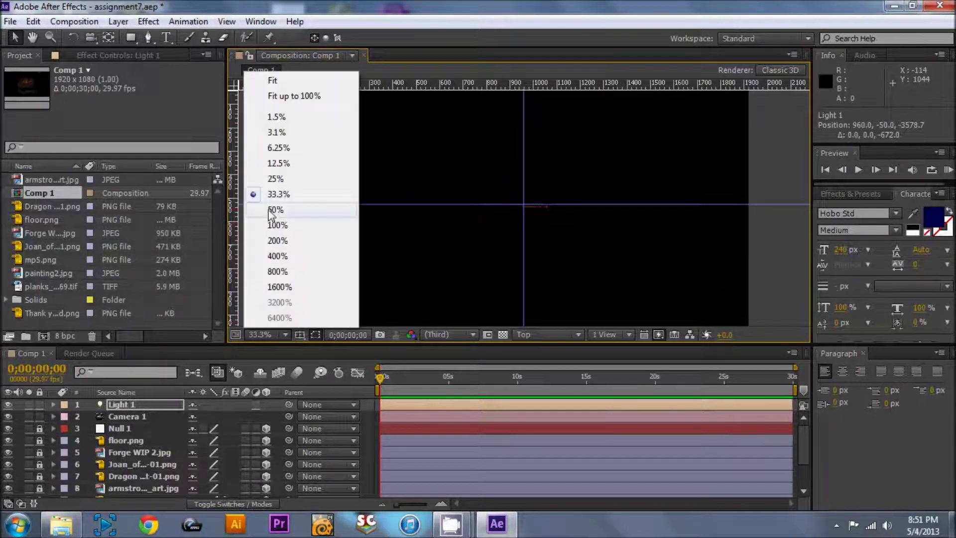
{"action": "left_click", "coordinate": [276, 132]}
{"action": "mouse_move", "coordinate": [523, 287]}
{"action": "left_mouse_down"}
{"action": "mouse_move", "coordinate": [524, 271]}
{"action": "mouse_move", "coordinate": [525, 284]}
{"action": "left_mouse_up"}
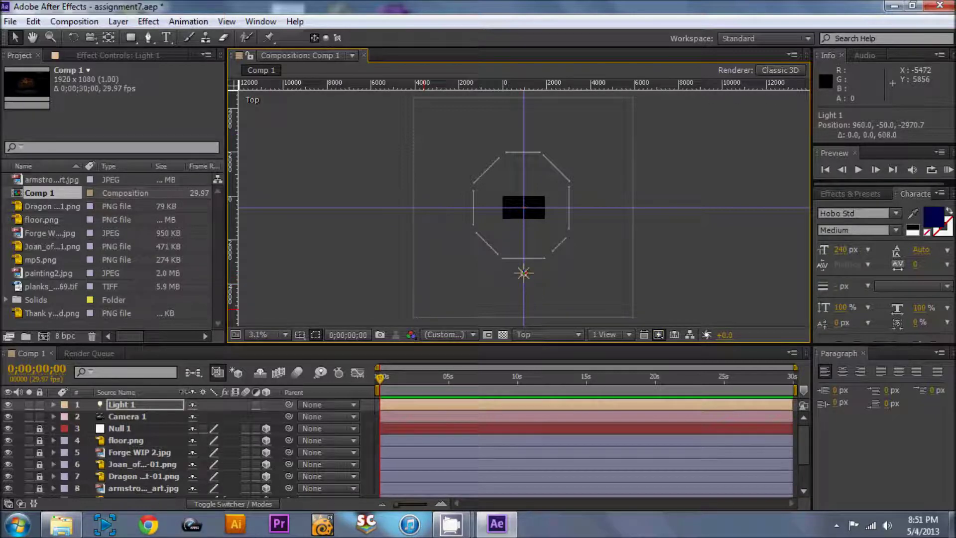
Duplicate Light 1 and move the copy in the Top view to about X 3168, Z -2267.
{"action": "left_click", "coordinate": [35, 22]}
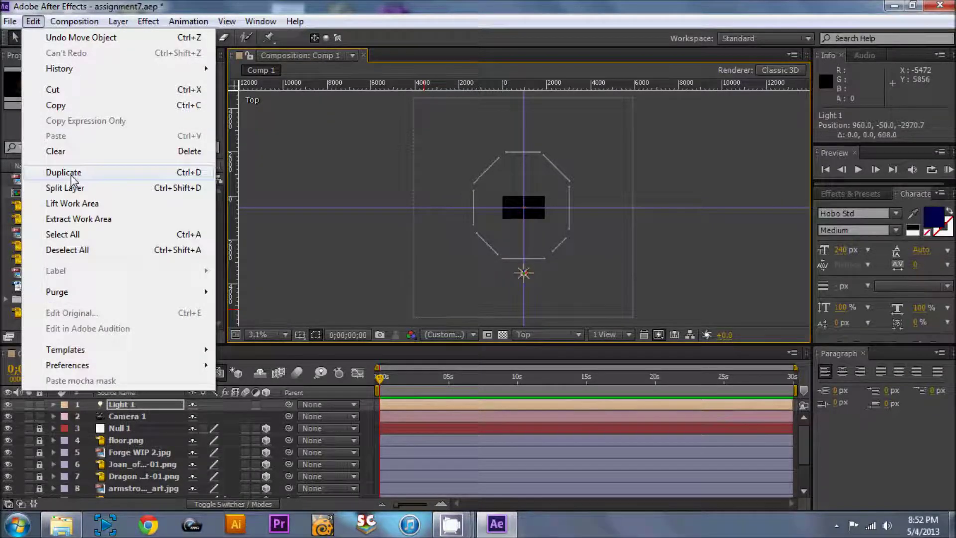
{"action": "left_click", "coordinate": [67, 173]}
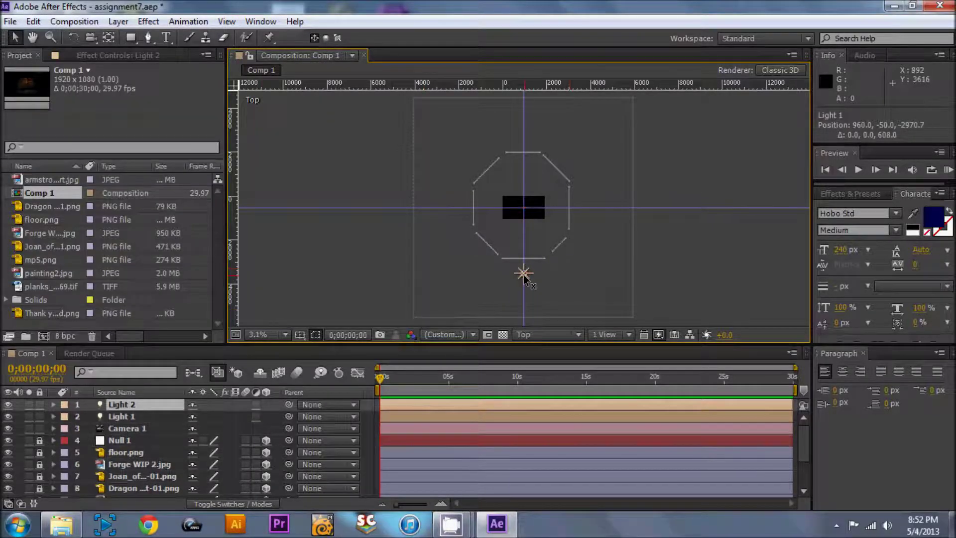
{"action": "mouse_move", "coordinate": [523, 271]}
{"action": "left_mouse_down"}
{"action": "mouse_move", "coordinate": [554, 267]}
{"action": "mouse_move", "coordinate": [517, 273]}
{"action": "mouse_move", "coordinate": [529, 276]}
{"action": "left_mouse_up"}
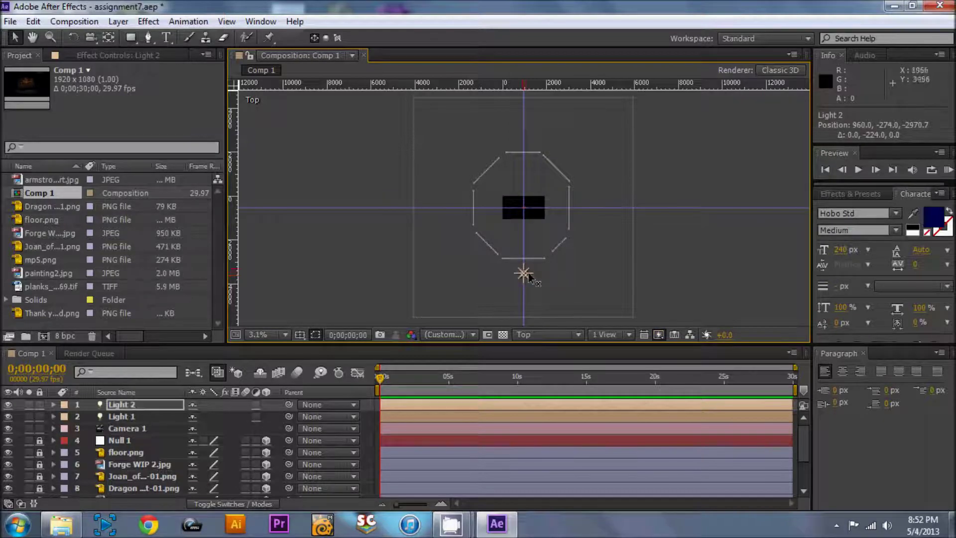
{"action": "key", "text": "ctrl+z"}
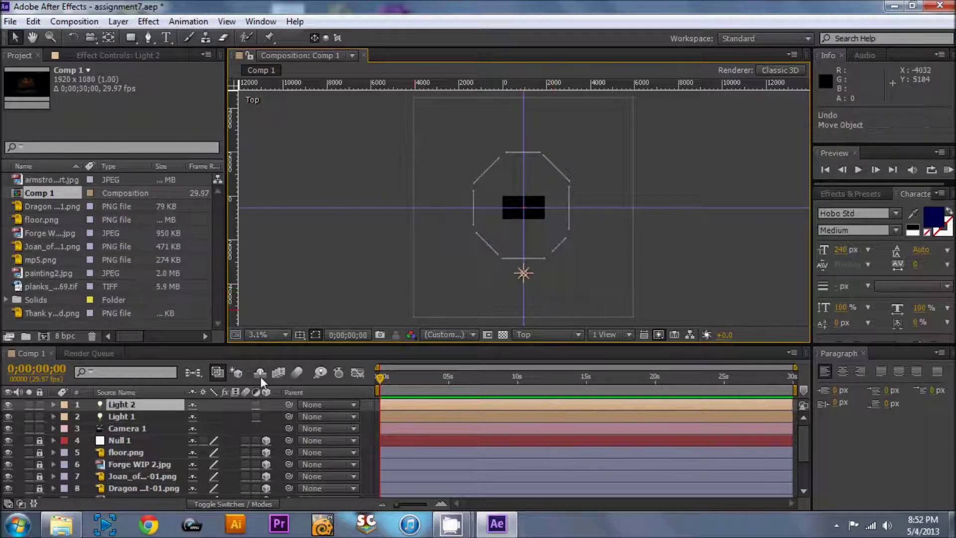
{"action": "left_click_drag", "start_coordinate": [527, 273], "coordinate": [581, 261]}
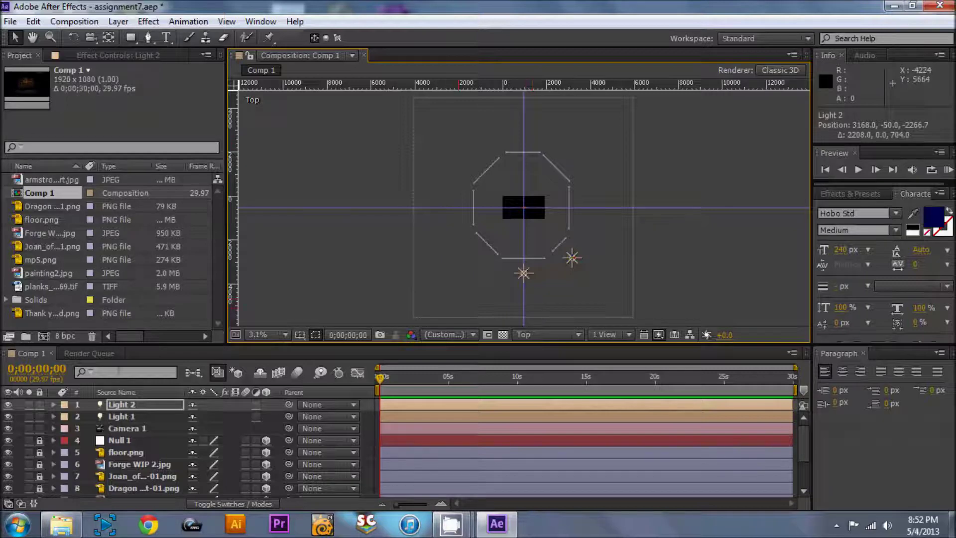
Select Camera 1 and, at 1.5% magnification, move it sideways along X to about -4032.
{"action": "left_click", "coordinate": [121, 427]}
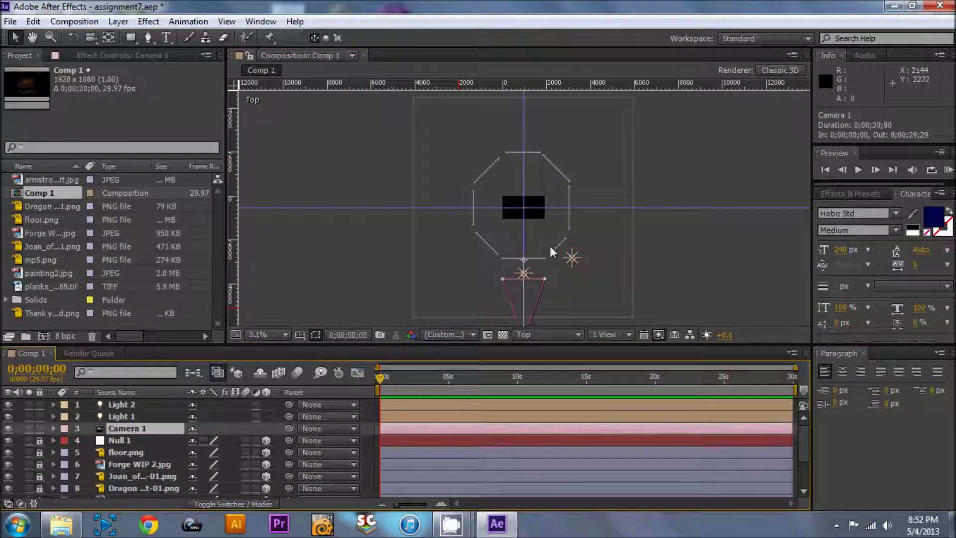
{"action": "left_click", "coordinate": [267, 334]}
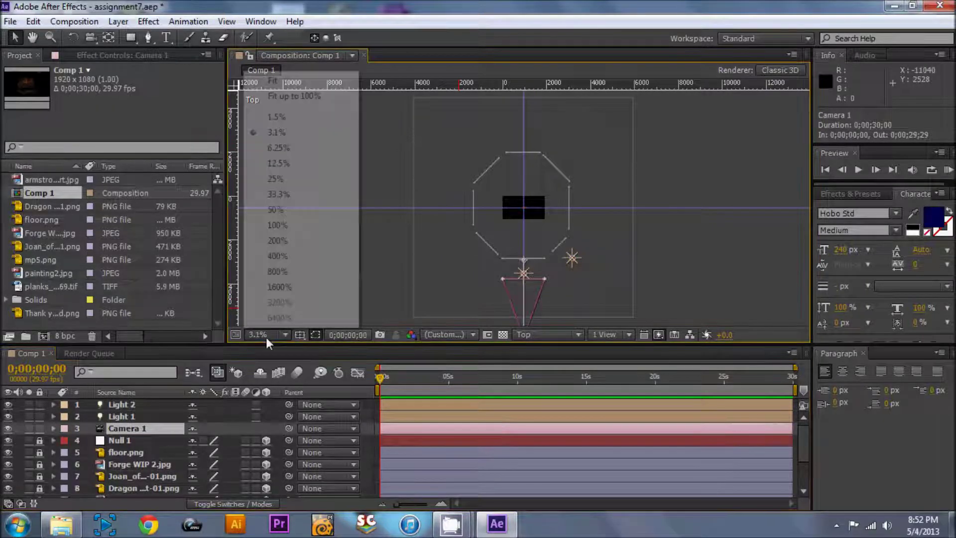
{"action": "left_click", "coordinate": [292, 119]}
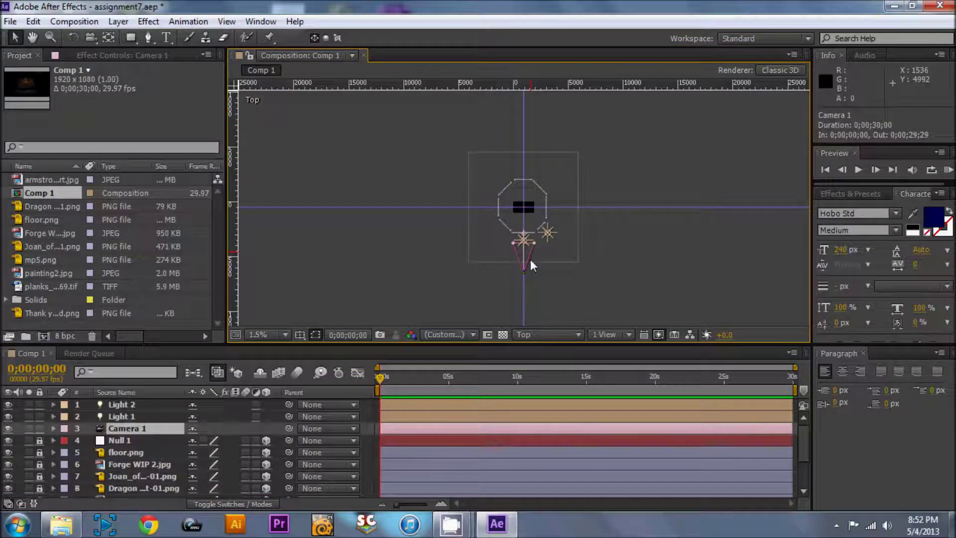
{"action": "left_click_drag", "start_coordinate": [526, 274], "coordinate": [473, 268]}
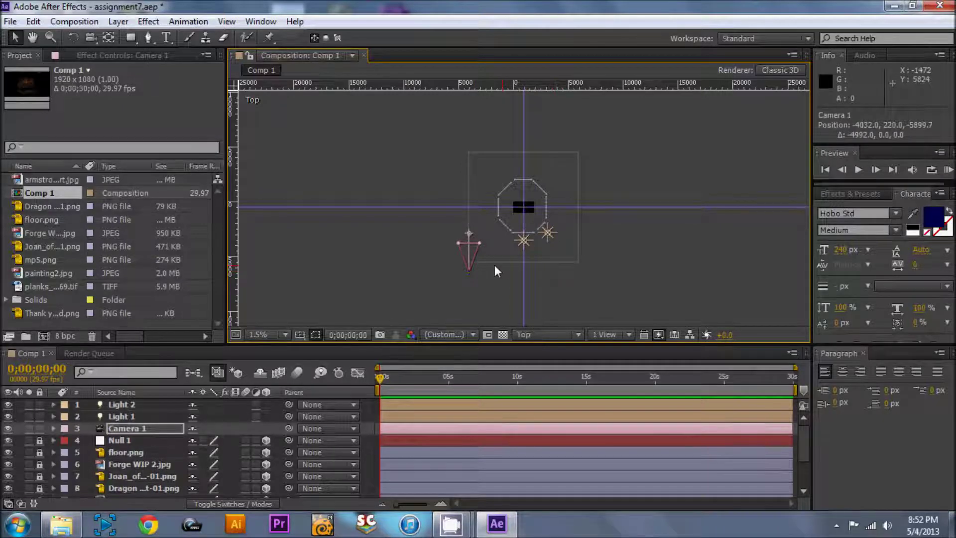
Turn on Point of Interest and Position keyframing for Camera 1 at 0;00;00;00 and shift the camera to X about -4096.
{"action": "left_click", "coordinate": [54, 428]}
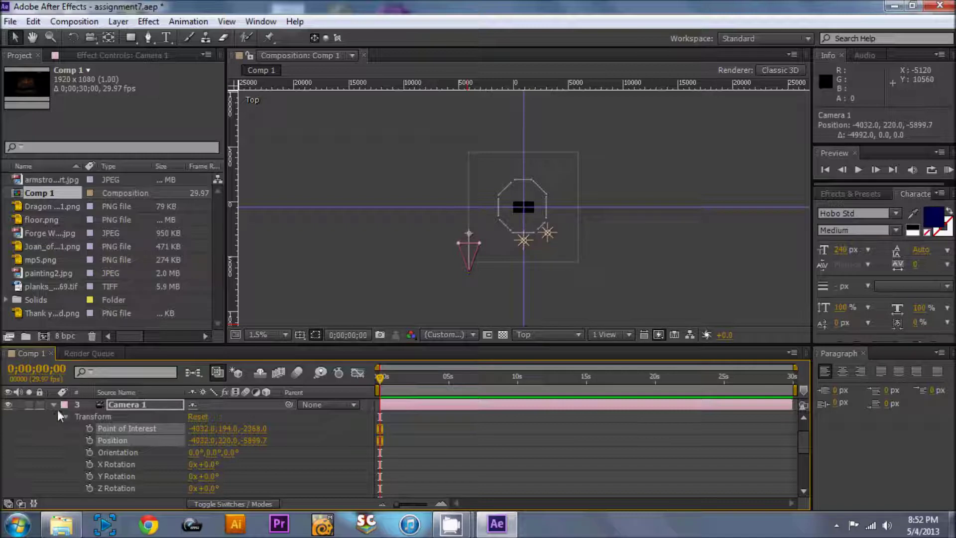
{"action": "left_click", "coordinate": [89, 440]}
{"action": "left_click", "coordinate": [89, 428]}
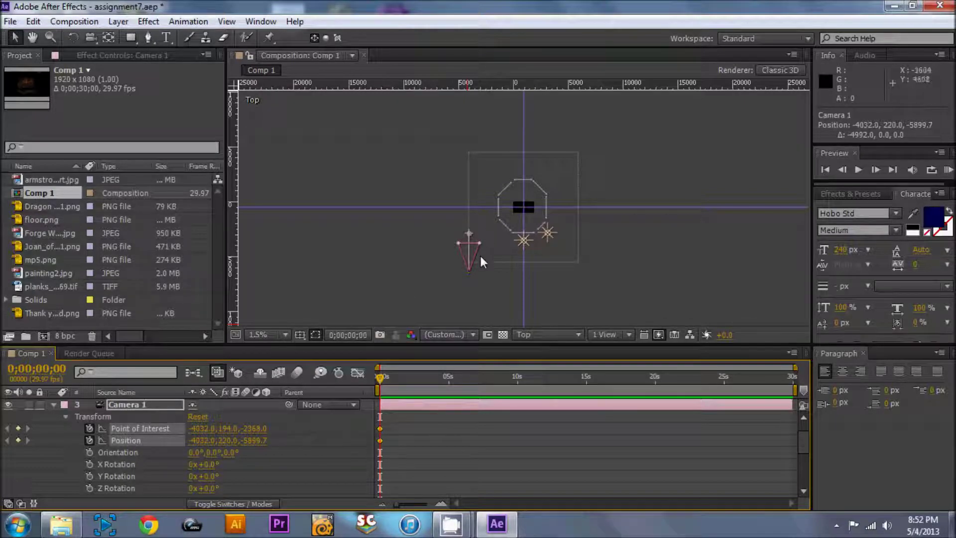
{"action": "mouse_move", "coordinate": [473, 273]}
{"action": "left_mouse_down"}
{"action": "mouse_move", "coordinate": [516, 277]}
{"action": "mouse_move", "coordinate": [463, 273]}
{"action": "mouse_move", "coordinate": [474, 274]}
{"action": "left_mouse_up"}
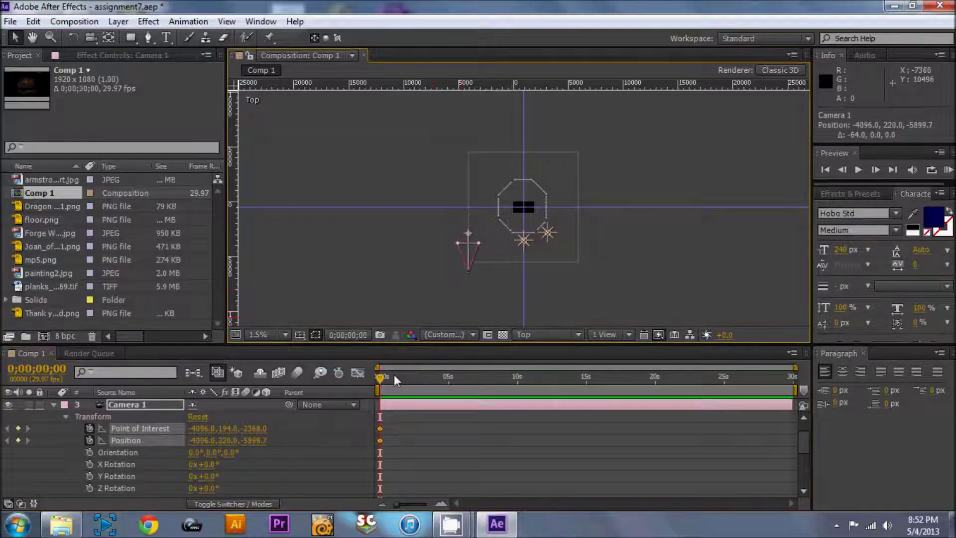
At 0;00;29;29, move Camera 1 across the scene to X about 5952, and return to the start of the timeline.
{"action": "left_click_drag", "start_coordinate": [381, 378], "coordinate": [792, 379]}
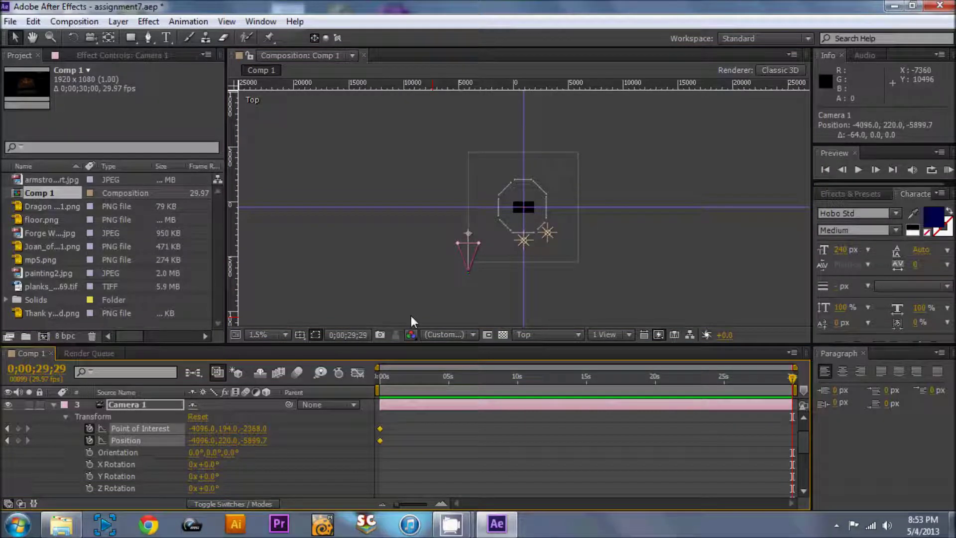
{"action": "left_click_drag", "start_coordinate": [473, 275], "coordinate": [588, 277]}
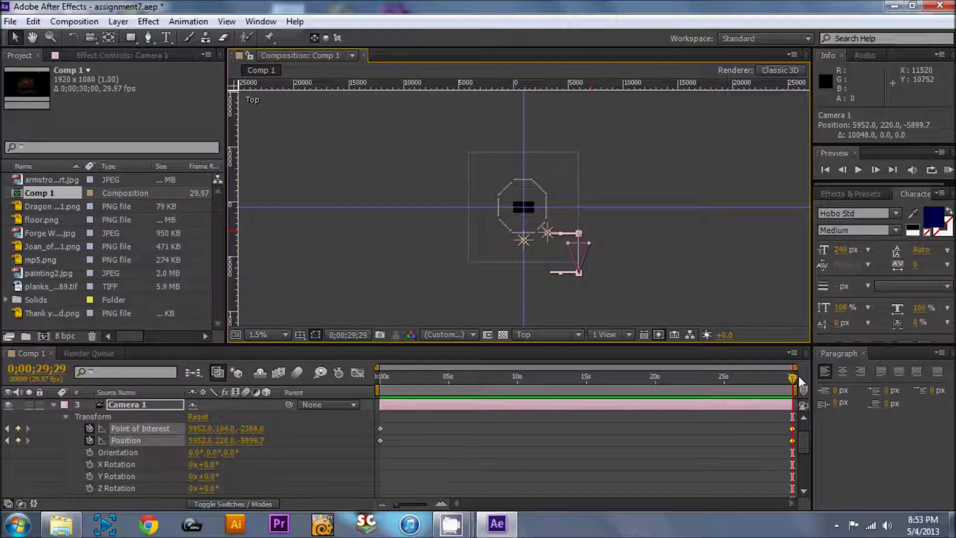
{"action": "left_click_drag", "start_coordinate": [781, 388], "coordinate": [380, 383]}
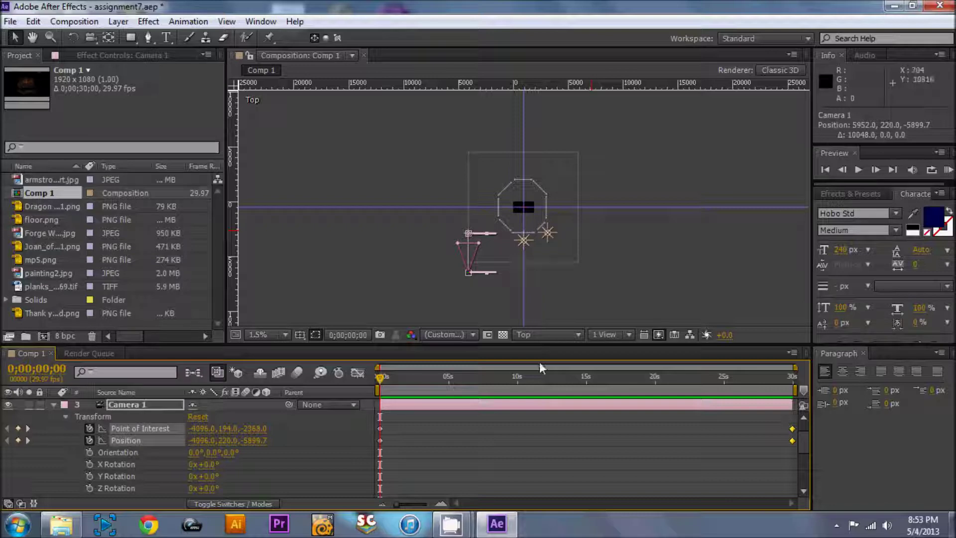
Add Position and Point of Interest keyframes to Camera 1 at 0;00;03;02 and 0;00;06;17.
{"action": "left_click_drag", "start_coordinate": [380, 377], "coordinate": [422, 375]}
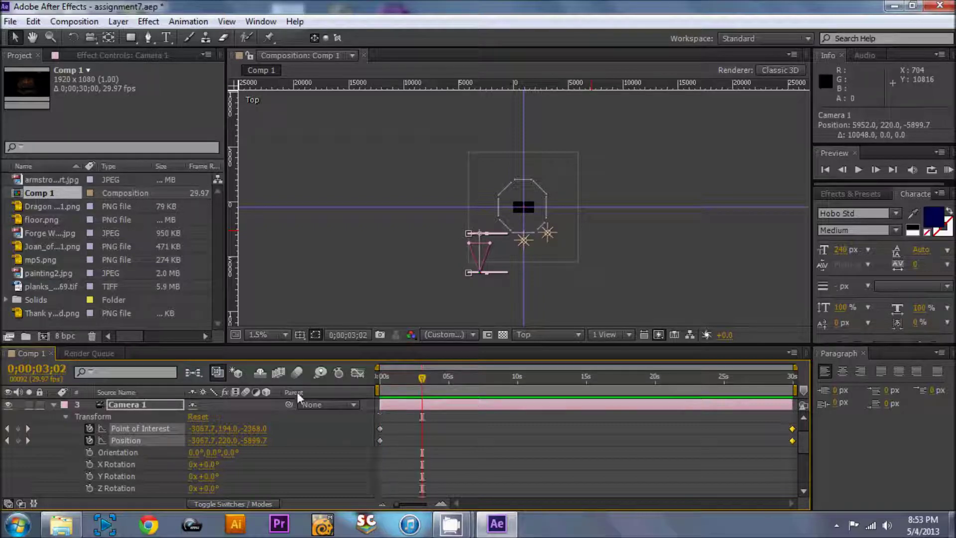
{"action": "left_click", "coordinate": [18, 440]}
{"action": "left_click", "coordinate": [18, 428]}
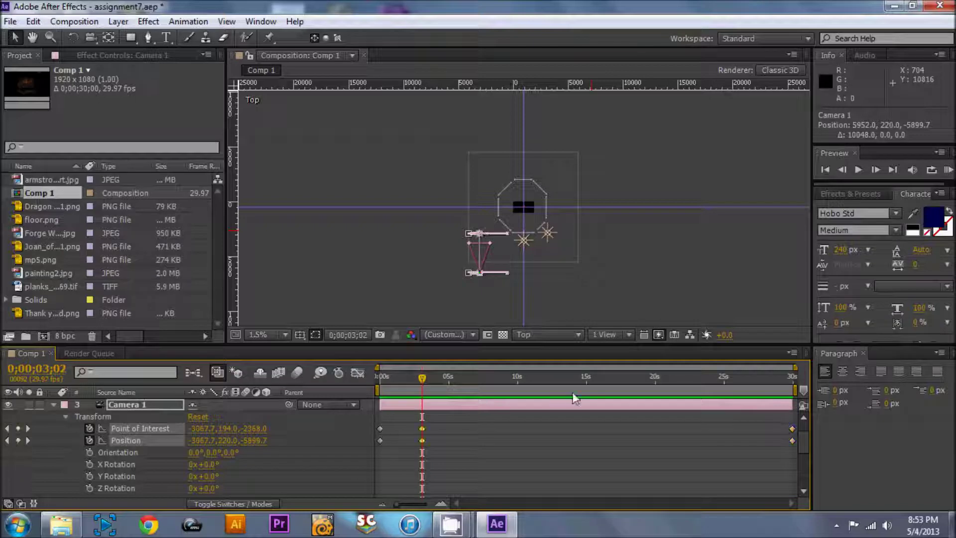
{"action": "left_click_drag", "start_coordinate": [421, 380], "coordinate": [471, 379]}
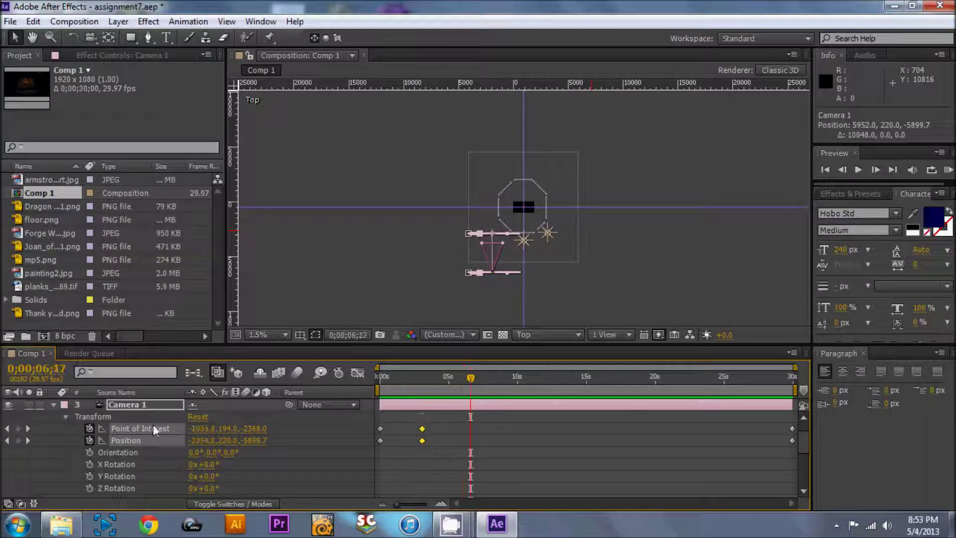
{"action": "left_click", "coordinate": [17, 440]}
{"action": "left_click", "coordinate": [18, 428]}
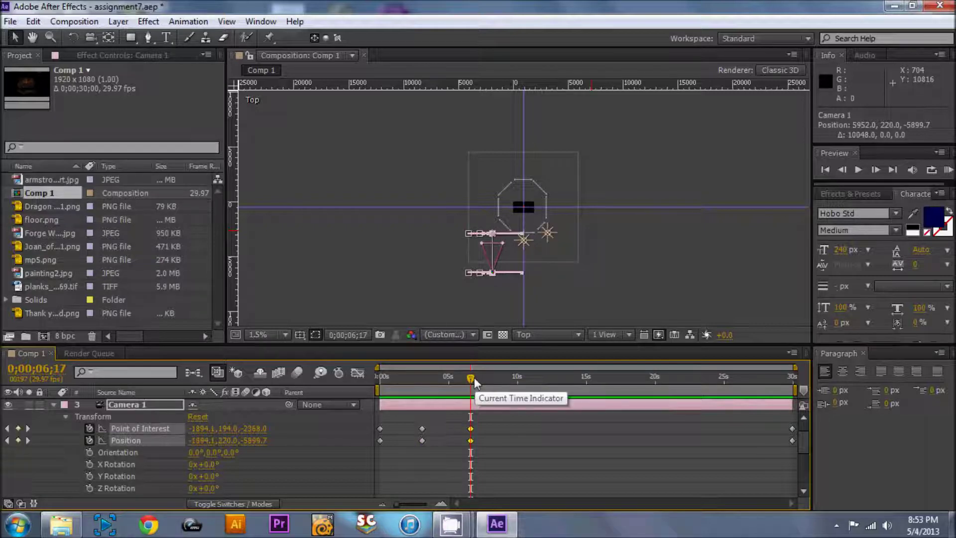
Add Position and Point of Interest keyframes to Camera 1 at 0;00;11;07, 0;00;15;00 and 0;00;21;19.
{"action": "left_click_drag", "start_coordinate": [468, 377], "coordinate": [533, 379]}
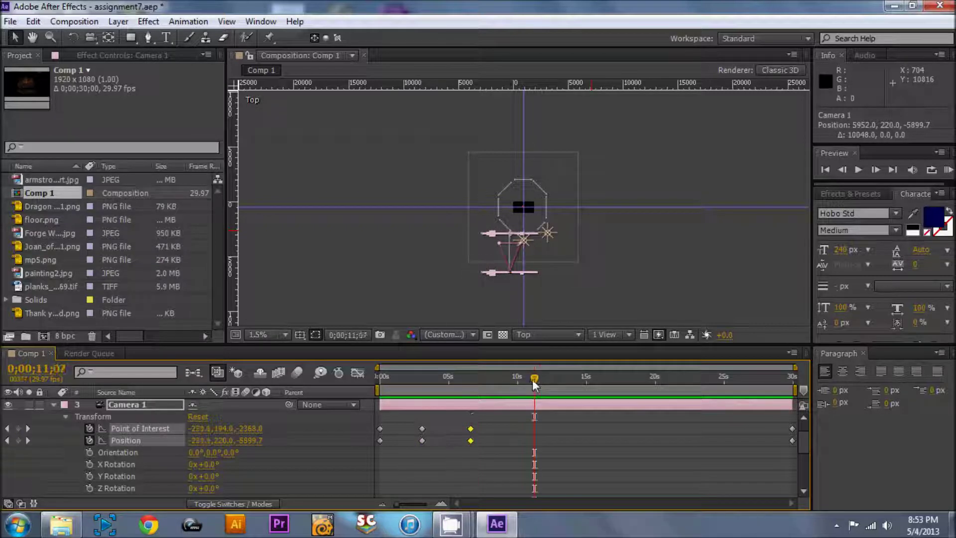
{"action": "left_click", "coordinate": [18, 440]}
{"action": "left_click", "coordinate": [18, 429]}
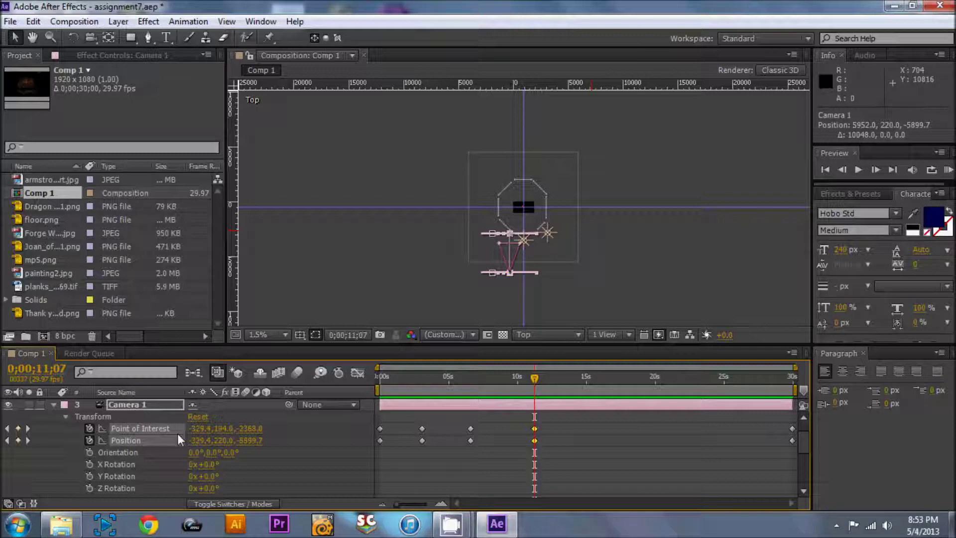
{"action": "left_click_drag", "start_coordinate": [534, 378], "coordinate": [586, 375]}
{"action": "left_click", "coordinate": [17, 440]}
{"action": "left_click_drag", "start_coordinate": [595, 381], "coordinate": [678, 382]}
{"action": "left_click", "coordinate": [18, 441]}
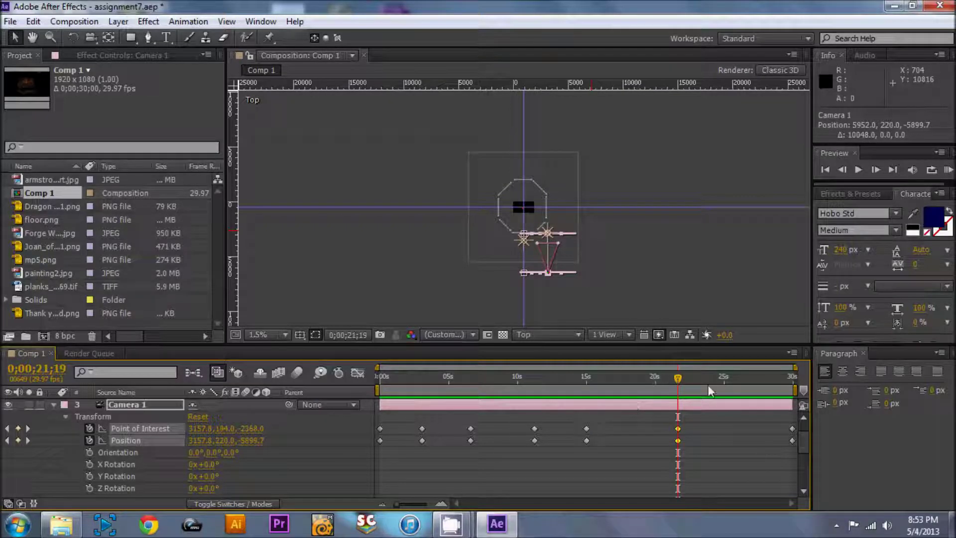
At the 0;00;21;19 keyframe, shift all of Camera 1's Position keyframes forward along Z, to about -4912 at that time.
{"action": "mouse_move", "coordinate": [680, 381]}
{"action": "left_mouse_down"}
{"action": "mouse_move", "coordinate": [575, 383]}
{"action": "mouse_move", "coordinate": [677, 379]}
{"action": "left_mouse_up"}
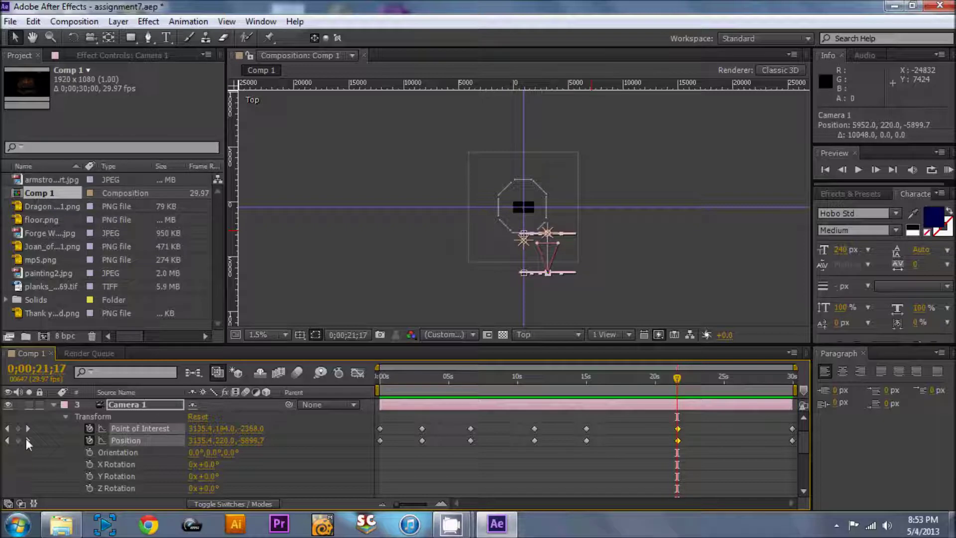
{"action": "left_click", "coordinate": [28, 440]}
{"action": "left_click", "coordinate": [7, 440]}
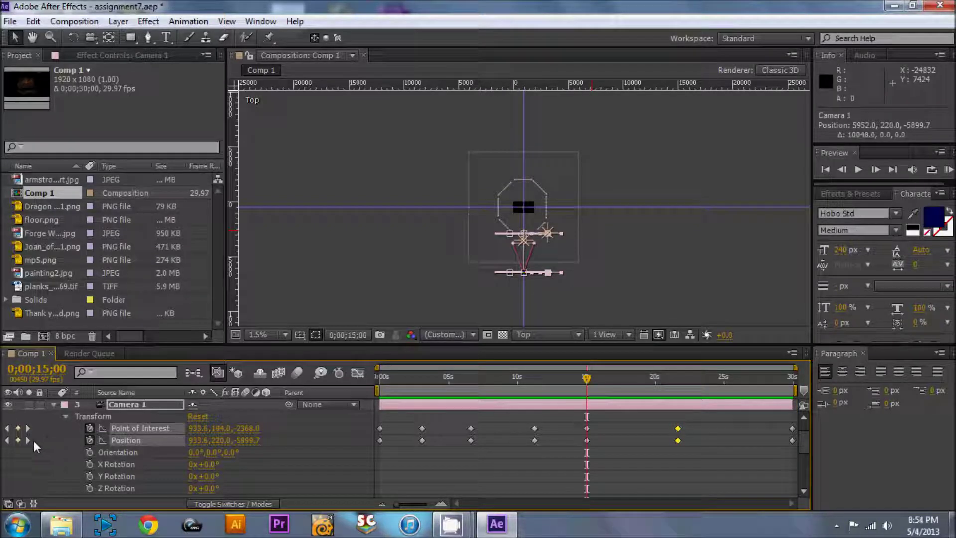
{"action": "left_click", "coordinate": [28, 440]}
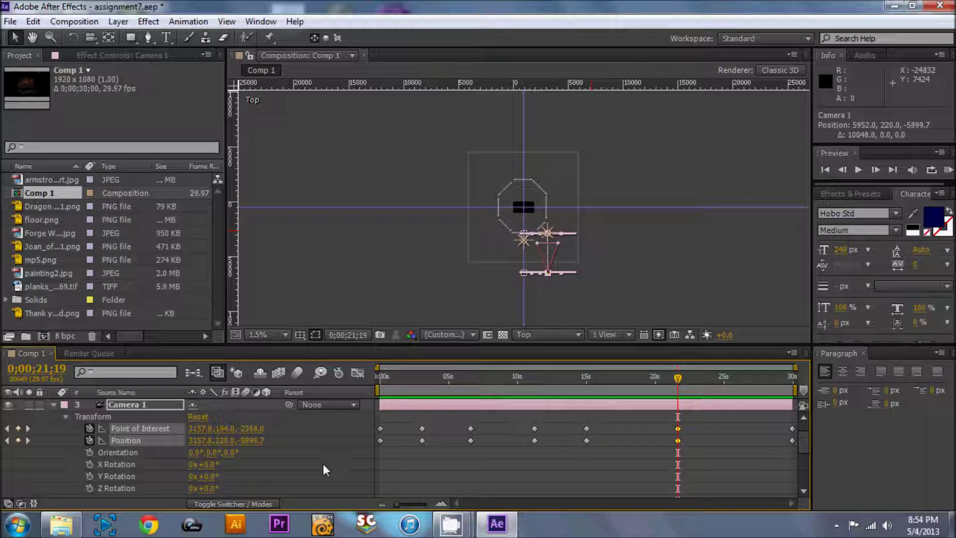
{"action": "mouse_move", "coordinate": [235, 438]}
{"action": "left_mouse_down"}
{"action": "mouse_move", "coordinate": [248, 447]}
{"action": "mouse_move", "coordinate": [392, 453]}
{"action": "mouse_move", "coordinate": [357, 450]}
{"action": "left_mouse_up"}
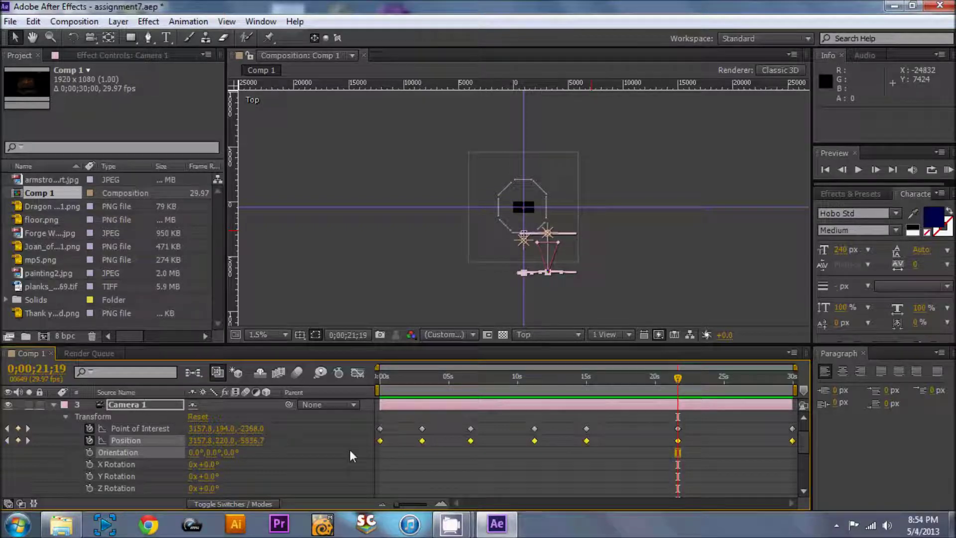
{"action": "left_click_drag", "start_coordinate": [244, 443], "coordinate": [877, 473]}
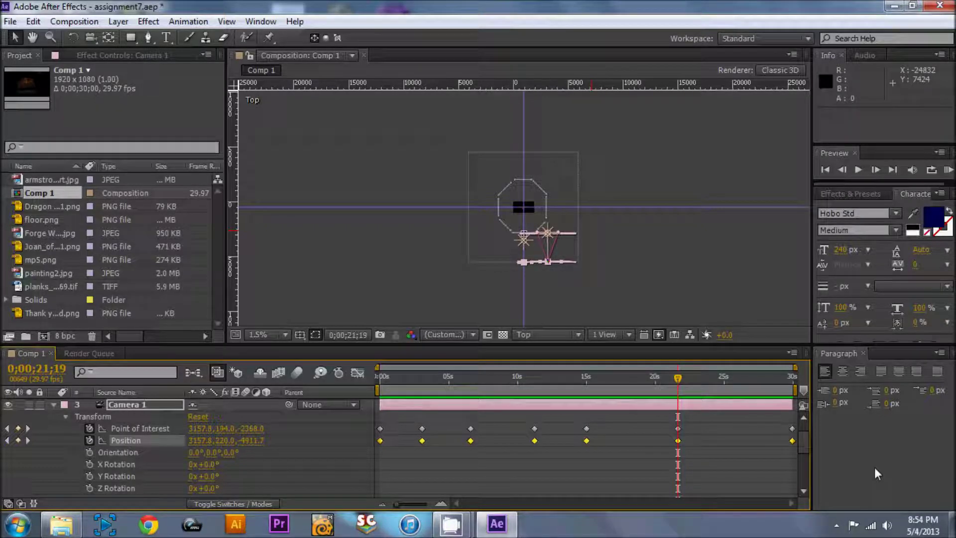
Try shifting all Camera 1 Position keyframes further forward, to Z about -4211, and scrub back to about 15 seconds with the keyframes deselected.
{"action": "left_click_drag", "start_coordinate": [259, 441], "coordinate": [742, 454]}
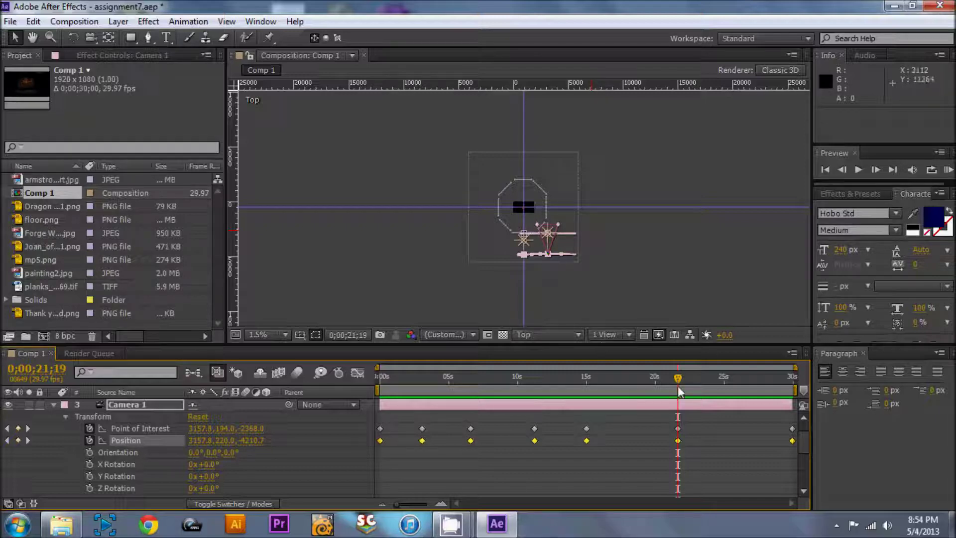
{"action": "left_click_drag", "start_coordinate": [677, 387], "coordinate": [622, 379]}
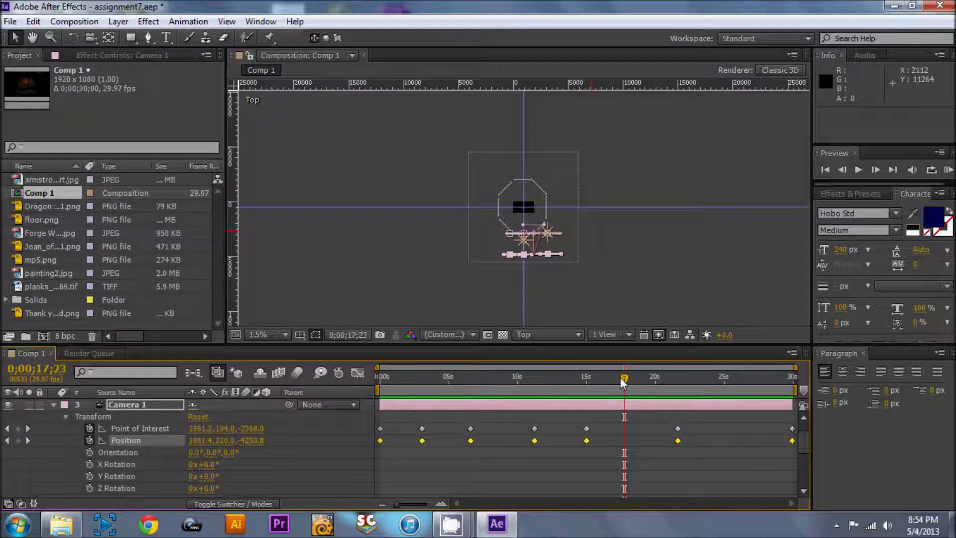
{"action": "key", "text": "k"}
{"action": "left_click_drag", "start_coordinate": [676, 390], "coordinate": [587, 388]}
{"action": "left_click", "coordinate": [619, 469]}
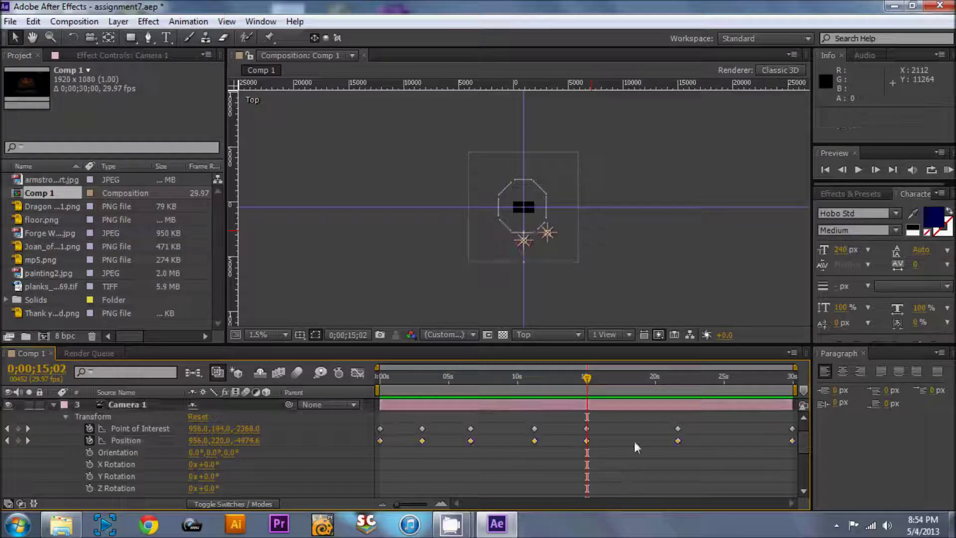
Select only Camera 1's Position keyframe at 0;00;21;19 and bring it forward along Z to about -4061.
{"action": "left_click", "coordinate": [685, 440]}
{"action": "left_click", "coordinate": [677, 440]}
{"action": "left_click_drag", "start_coordinate": [587, 378], "coordinate": [661, 378]}
{"action": "left_click", "coordinate": [27, 440]}
{"action": "left_click_drag", "start_coordinate": [259, 440], "coordinate": [703, 424]}
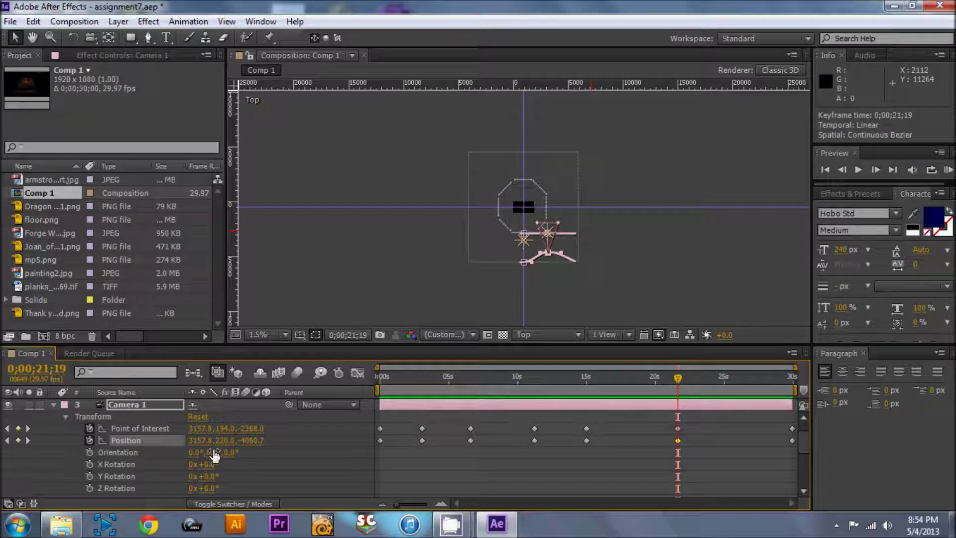
Bring Camera 1's Position keyframe at 0;00;21;19 forward to Z about -4041 and scrub the timeline to review the camera path.
{"action": "left_click_drag", "start_coordinate": [250, 440], "coordinate": [255, 440]}
{"action": "left_click_drag", "start_coordinate": [679, 378], "coordinate": [550, 384]}
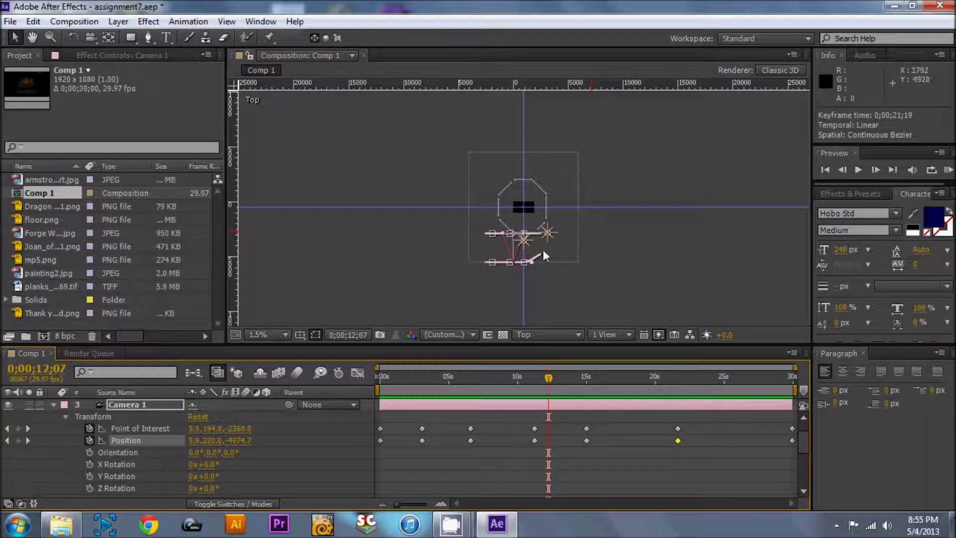
{"action": "left_click_drag", "start_coordinate": [548, 379], "coordinate": [436, 225]}
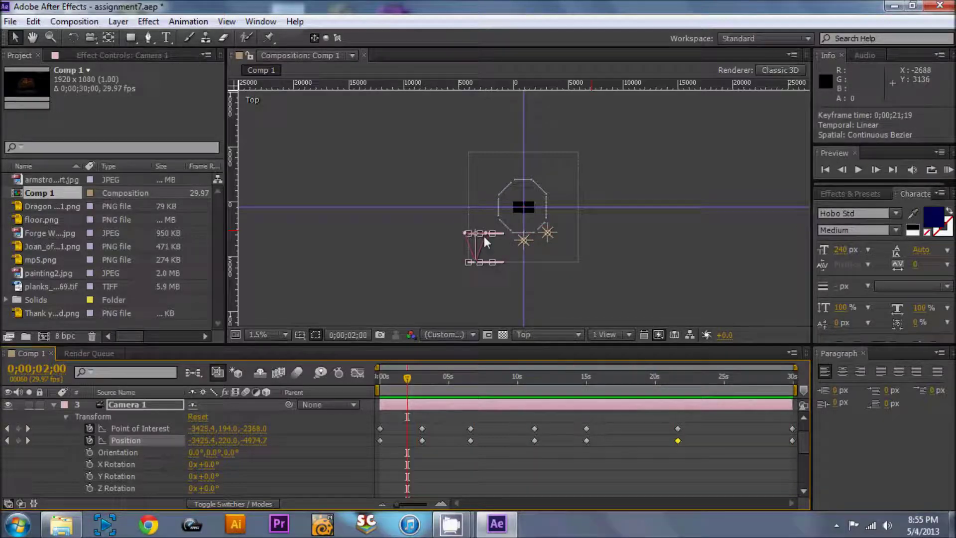
{"action": "left_click_drag", "start_coordinate": [408, 376], "coordinate": [681, 372]}
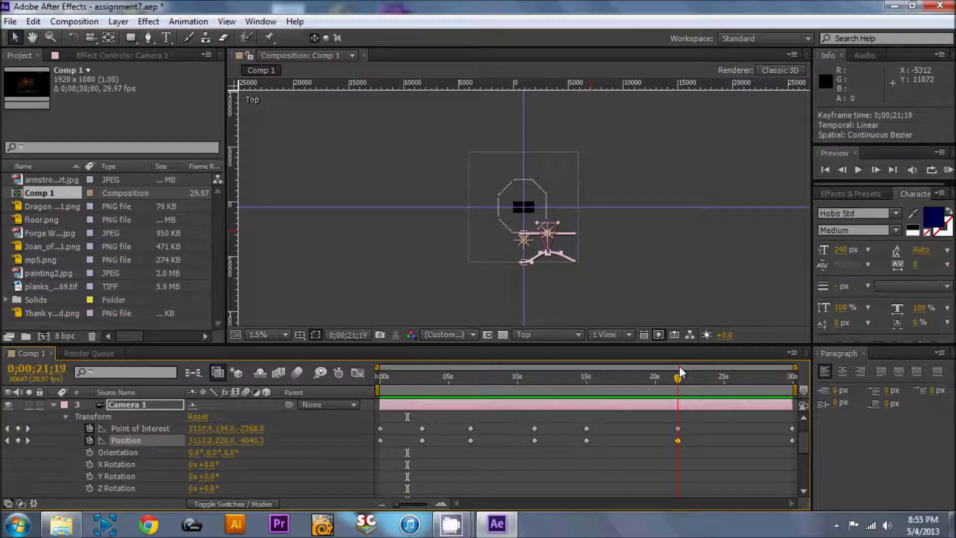
Select Camera 1's Point of Interest keyframe at 0;00;21;19 and move it forward along Z, keeping its time.
{"action": "left_click", "coordinate": [29, 429]}
{"action": "left_click", "coordinate": [7, 429]}
{"action": "left_click_drag", "start_coordinate": [677, 428], "coordinate": [675, 416]}
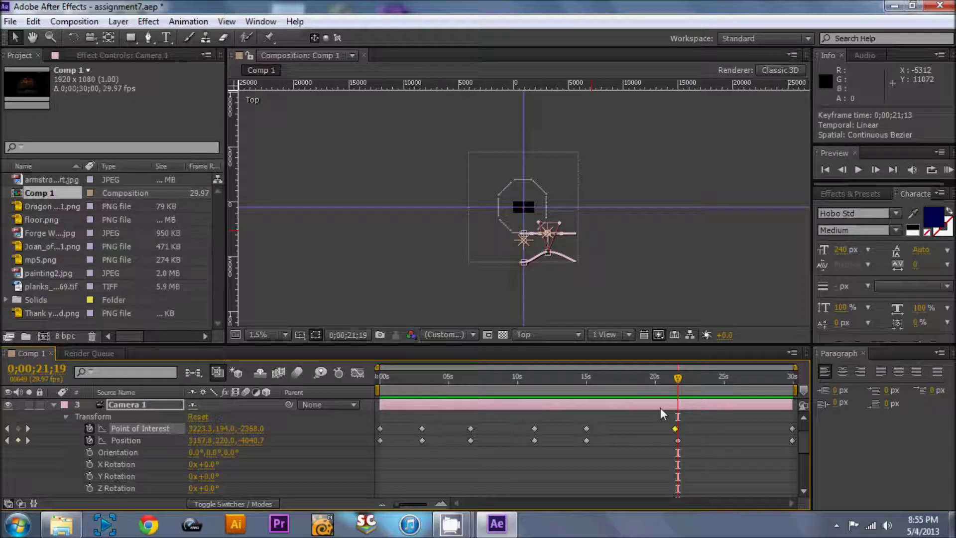
{"action": "key", "text": "ctrl+z"}
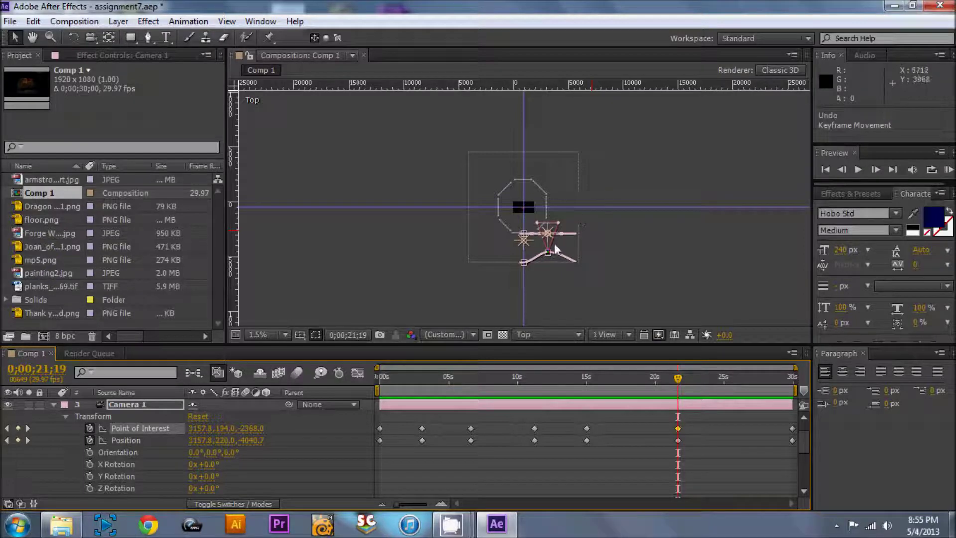
{"action": "left_click_drag", "start_coordinate": [251, 435], "coordinate": [919, 439]}
Look through Camera 1 at 33.3% magnification and scrub to 0;00;16;16 to check the move from the forge to the next artwork.
{"action": "left_click_drag", "start_coordinate": [685, 378], "coordinate": [579, 341]}
{"action": "left_click", "coordinate": [572, 330]}
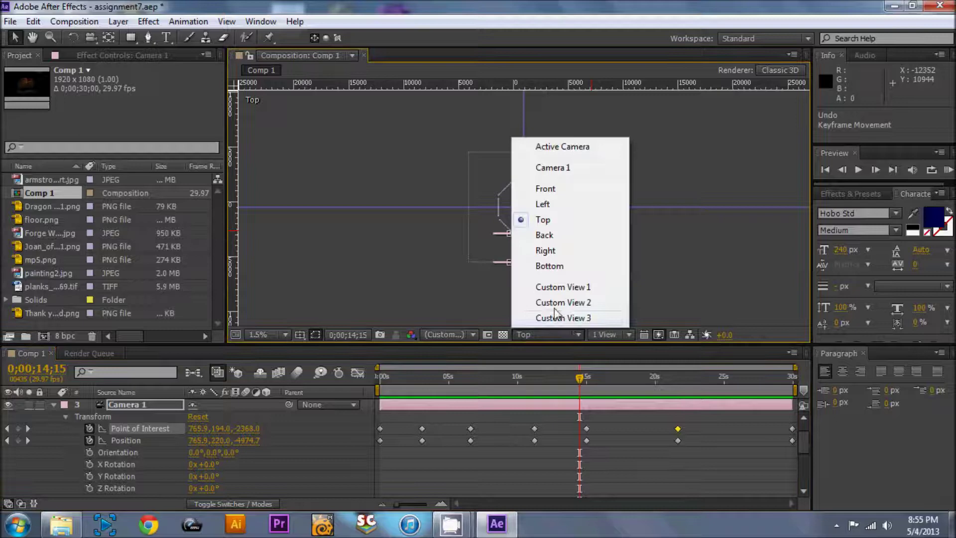
{"action": "left_click", "coordinate": [555, 166]}
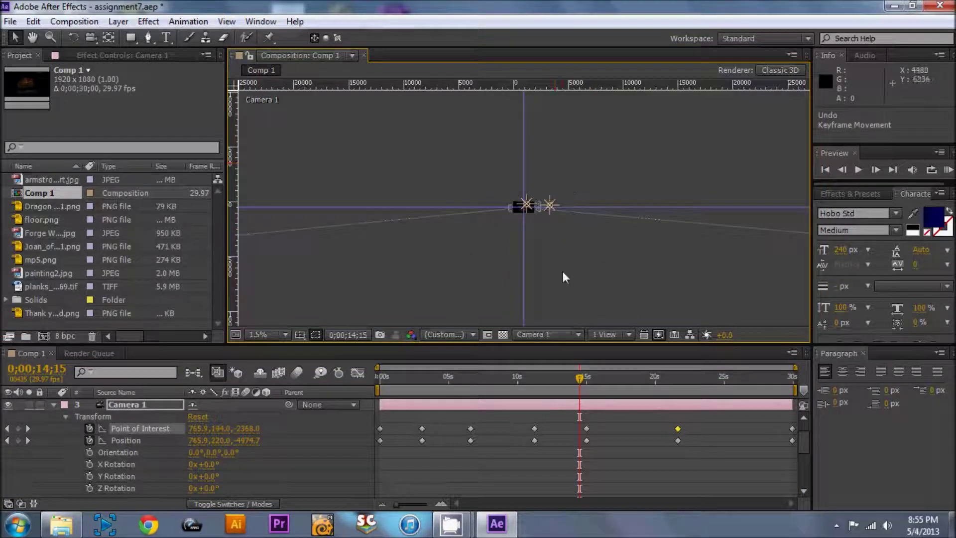
{"action": "left_click", "coordinate": [283, 335]}
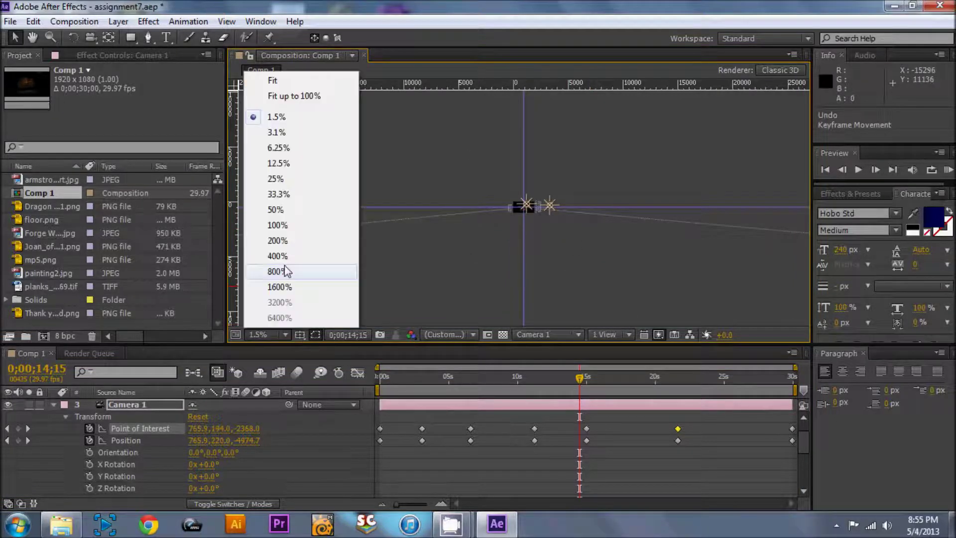
{"action": "left_click", "coordinate": [277, 194]}
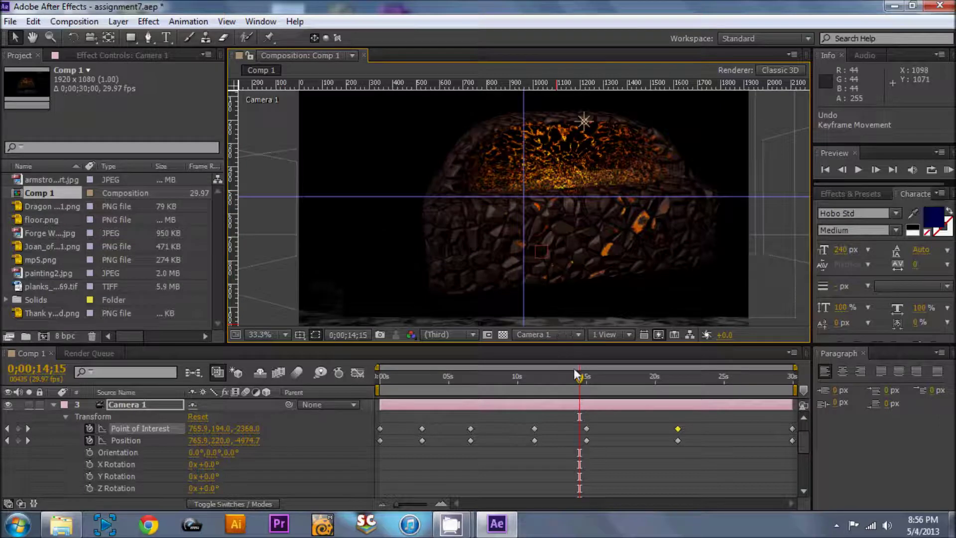
{"action": "left_click_drag", "start_coordinate": [580, 378], "coordinate": [607, 408]}
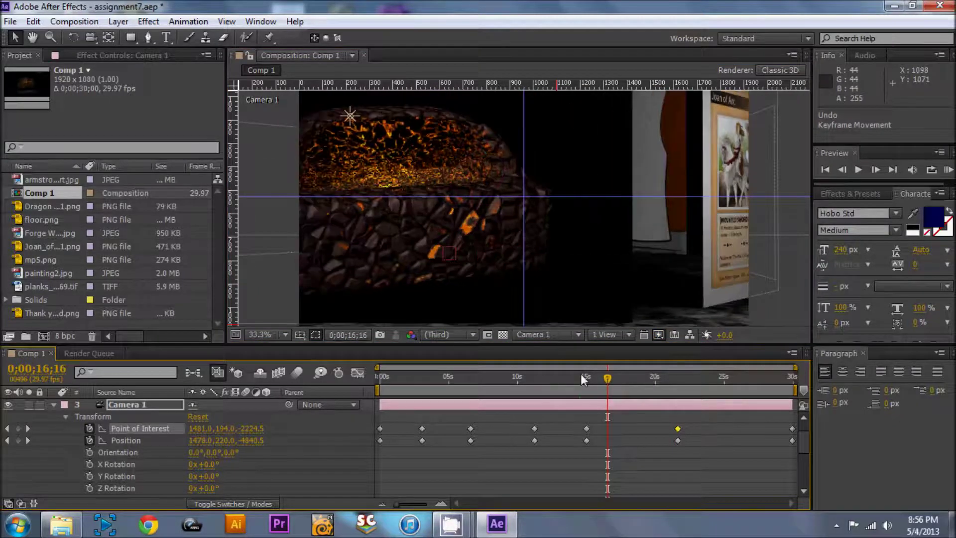
Collapse Camera 1's properties and change Light 1's light type to Spot.
{"action": "left_click", "coordinate": [53, 407]}
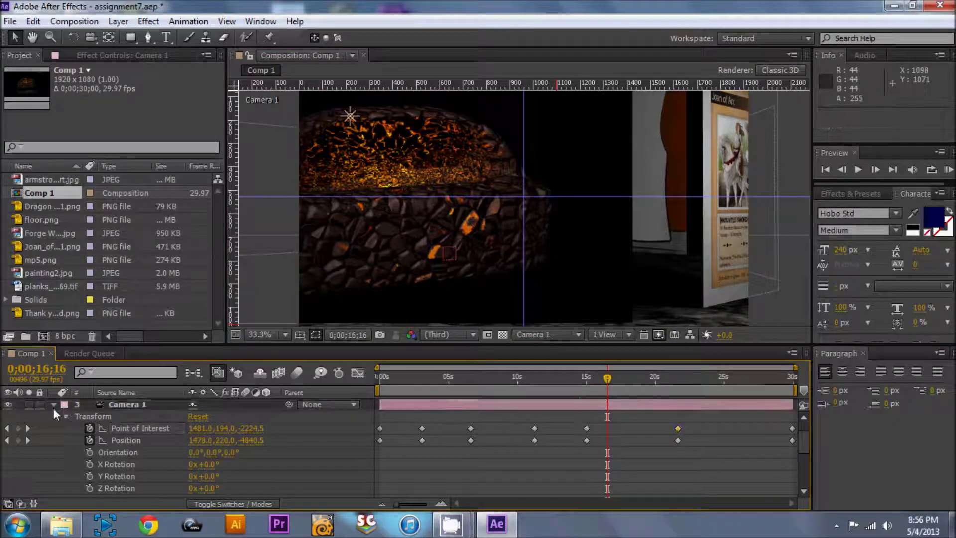
{"action": "left_click", "coordinate": [53, 405]}
{"action": "scroll", "coordinate": [60, 406], "scroll_direction": "up", "scroll_amount": 1}
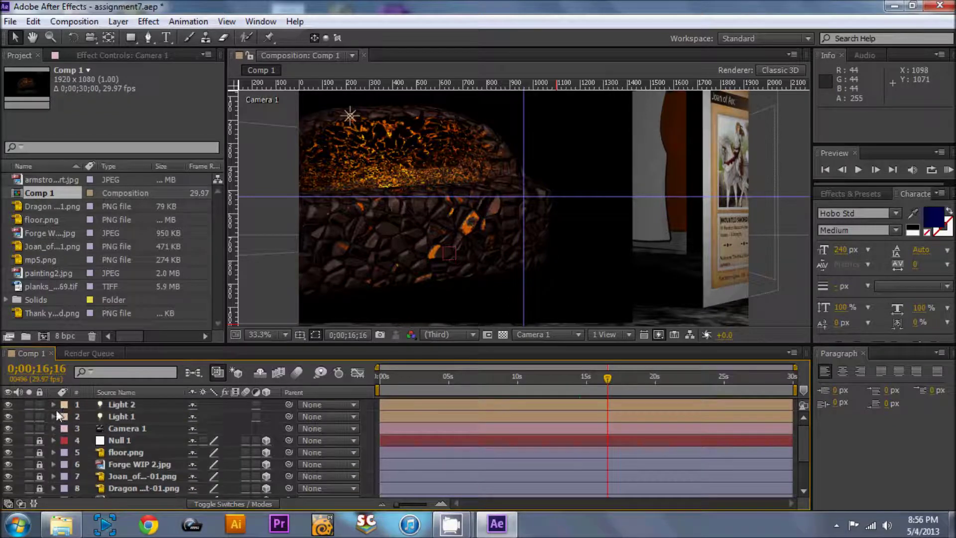
{"action": "left_click", "coordinate": [53, 416]}
{"action": "left_click", "coordinate": [207, 440]}
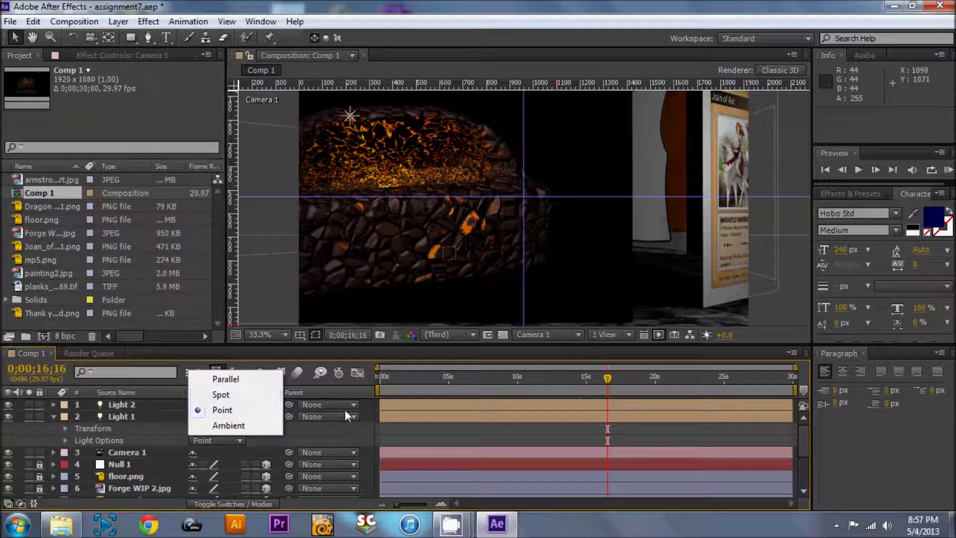
{"action": "left_click", "coordinate": [221, 394]}
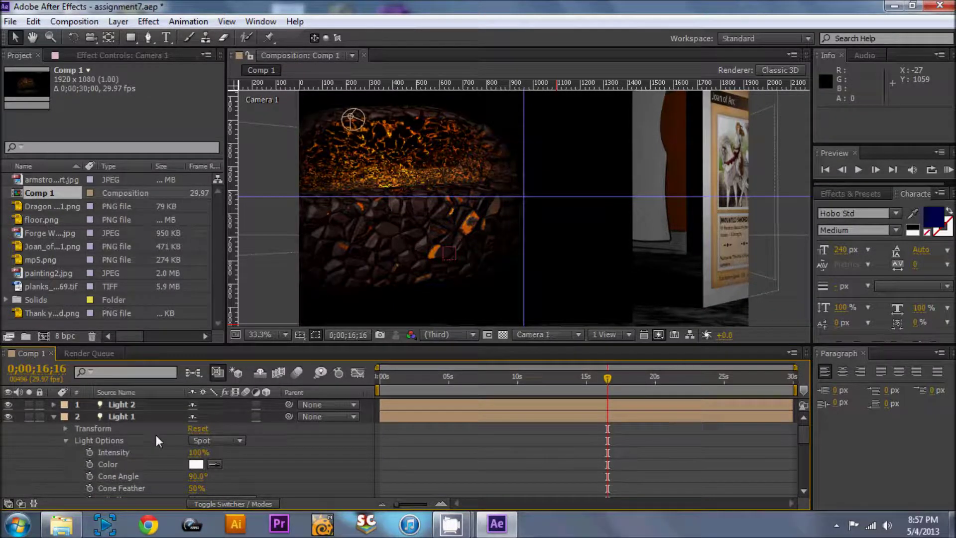
Set Light 1's Falloff to Smooth, lower its Intensity to 80% and shorten its Falloff Distance.
{"action": "scroll", "coordinate": [156, 436], "scroll_direction": "down", "scroll_amount": 1}
{"action": "left_click", "coordinate": [214, 465]}
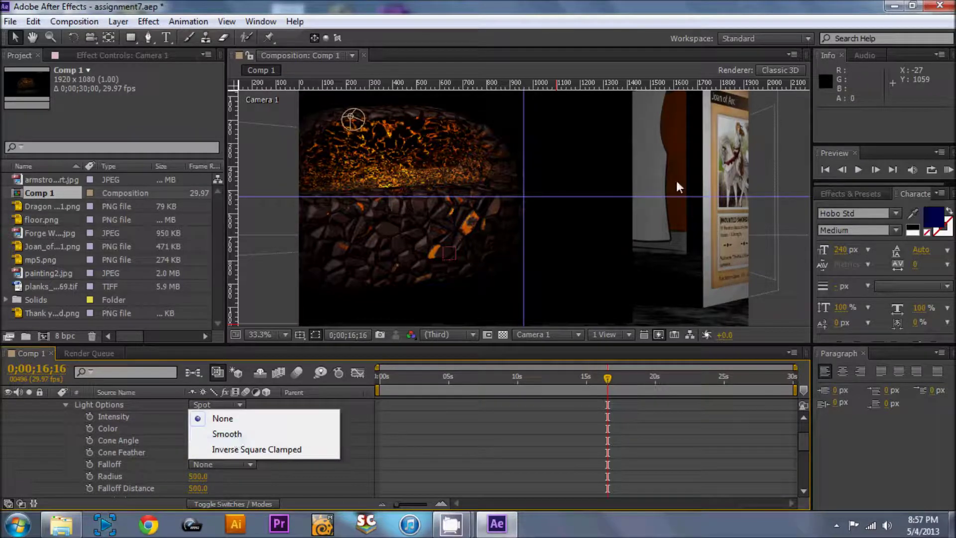
{"action": "left_click", "coordinate": [252, 434]}
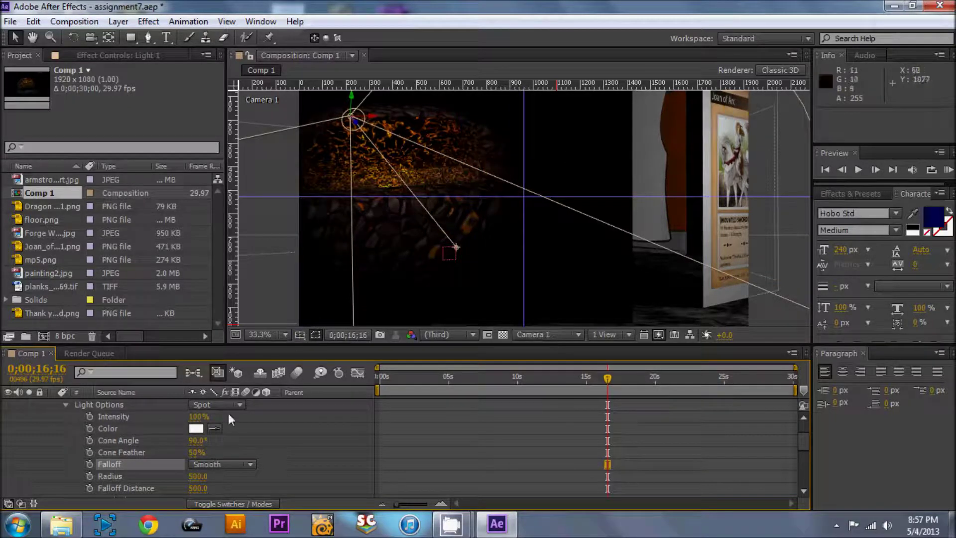
{"action": "mouse_move", "coordinate": [201, 491]}
{"action": "left_mouse_down"}
{"action": "mouse_move", "coordinate": [55, 490]}
{"action": "mouse_move", "coordinate": [194, 487]}
{"action": "left_mouse_up"}
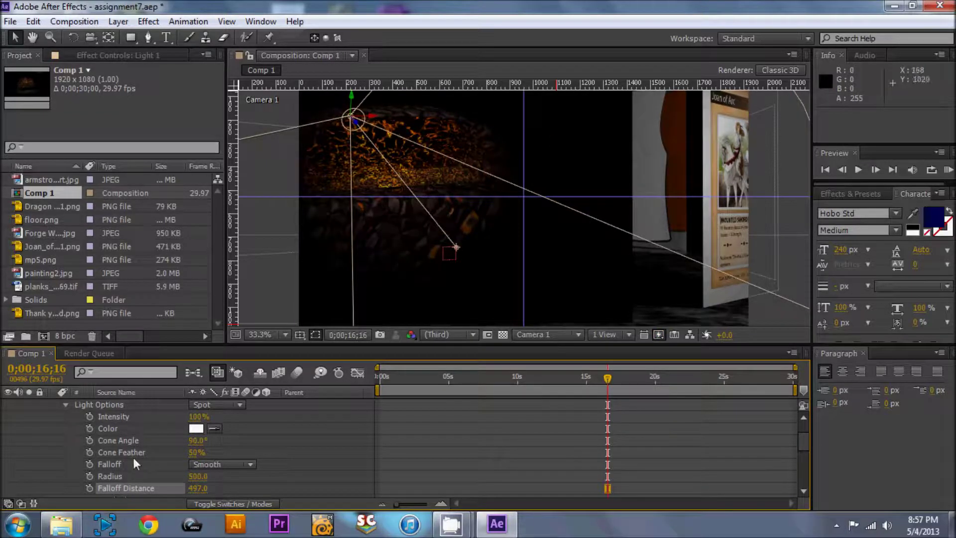
{"action": "mouse_move", "coordinate": [193, 418]}
{"action": "left_mouse_down"}
{"action": "mouse_move", "coordinate": [649, 414]}
{"action": "mouse_move", "coordinate": [185, 418]}
{"action": "left_mouse_up"}
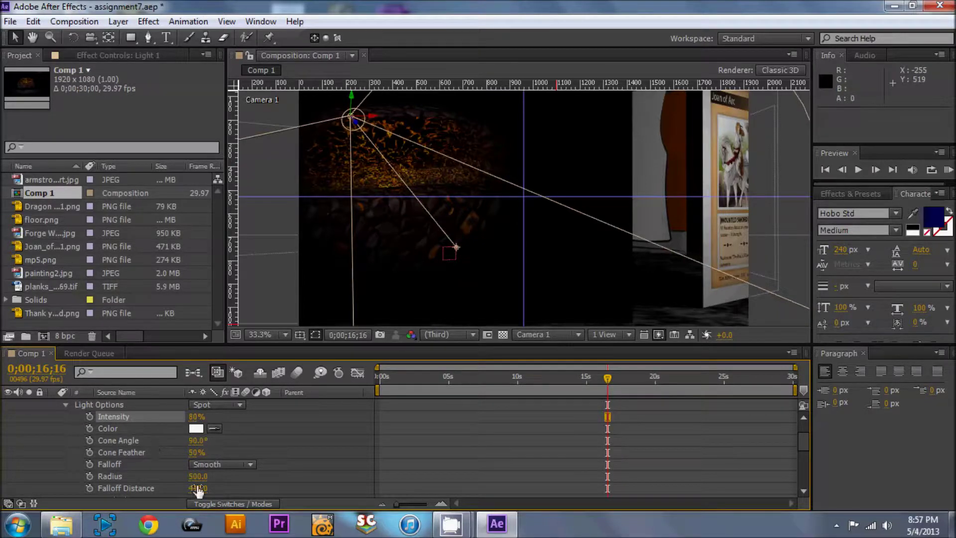
{"action": "left_click_drag", "start_coordinate": [198, 490], "coordinate": [204, 488]}
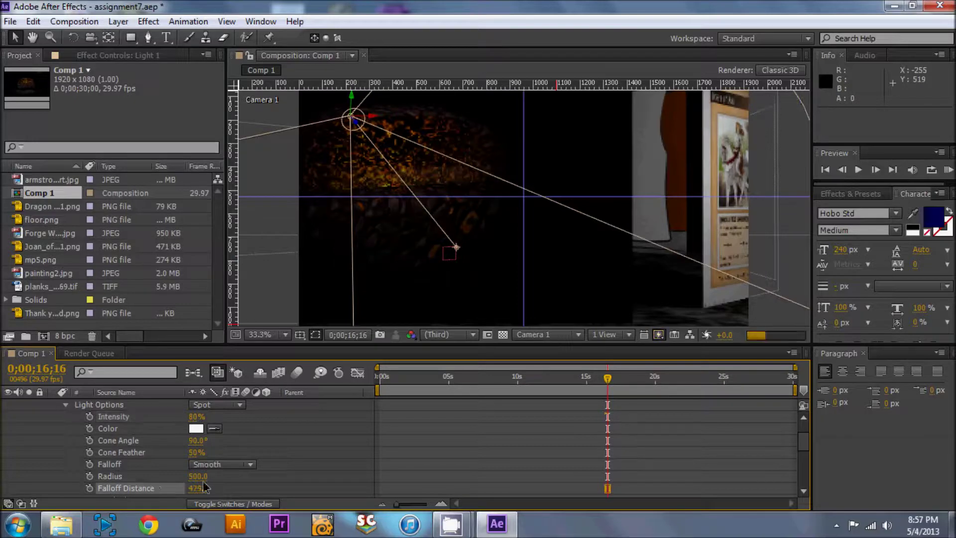